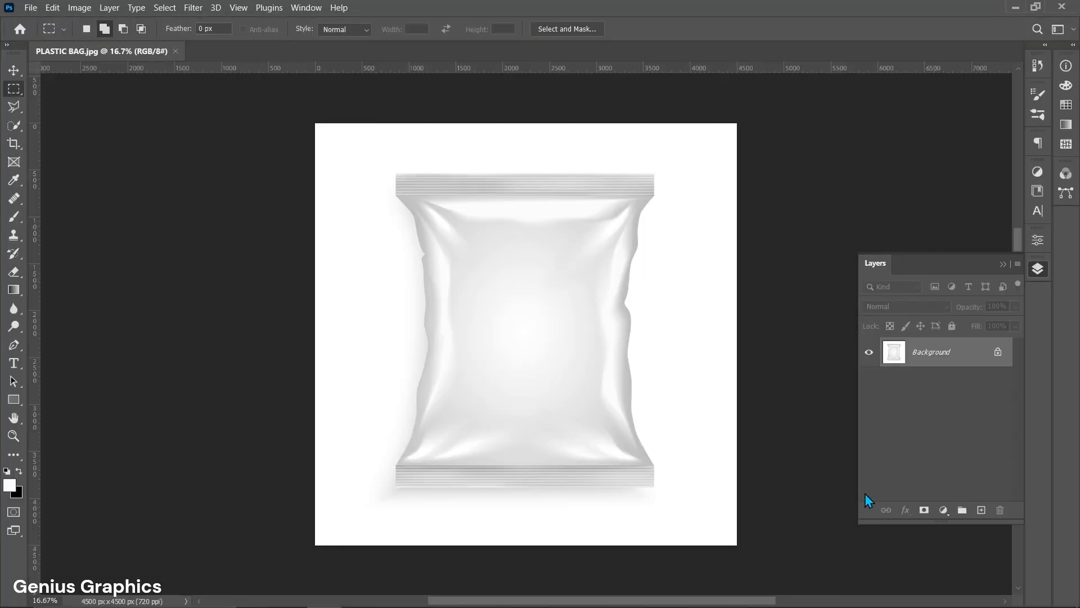
Select the plastic bag automatically with Select Subject
{"action": "left_click", "coordinate": [19, 73]}
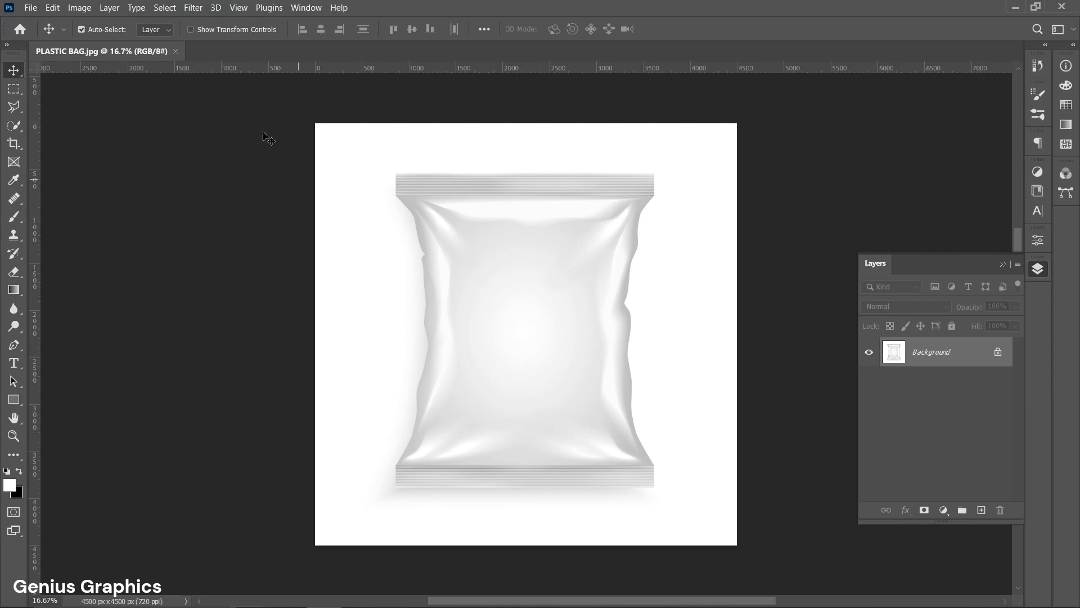
{"action": "left_click", "coordinate": [164, 8]}
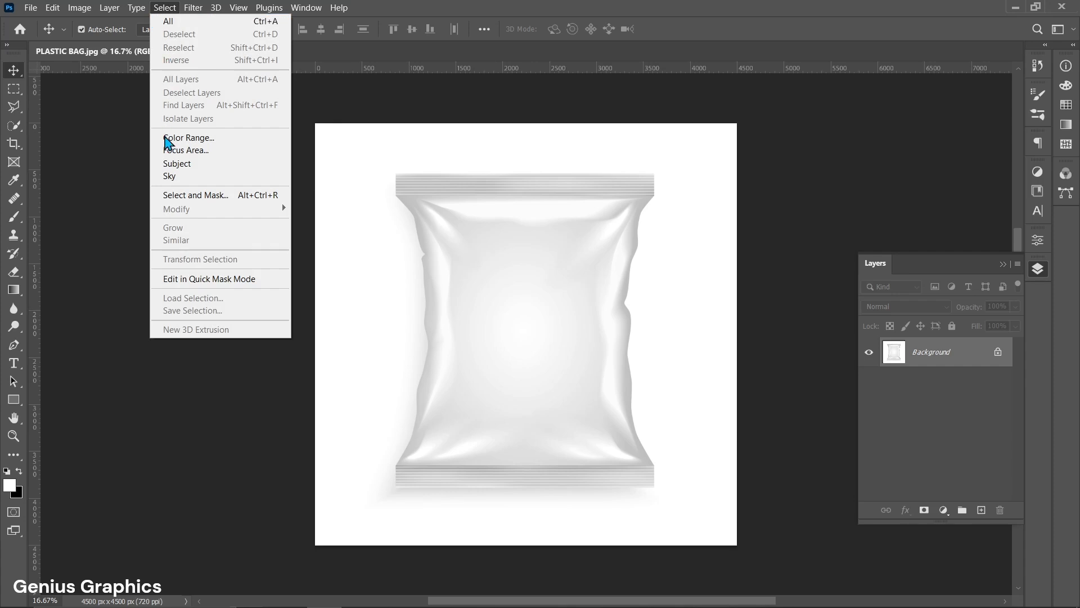
{"action": "left_click", "coordinate": [168, 165]}
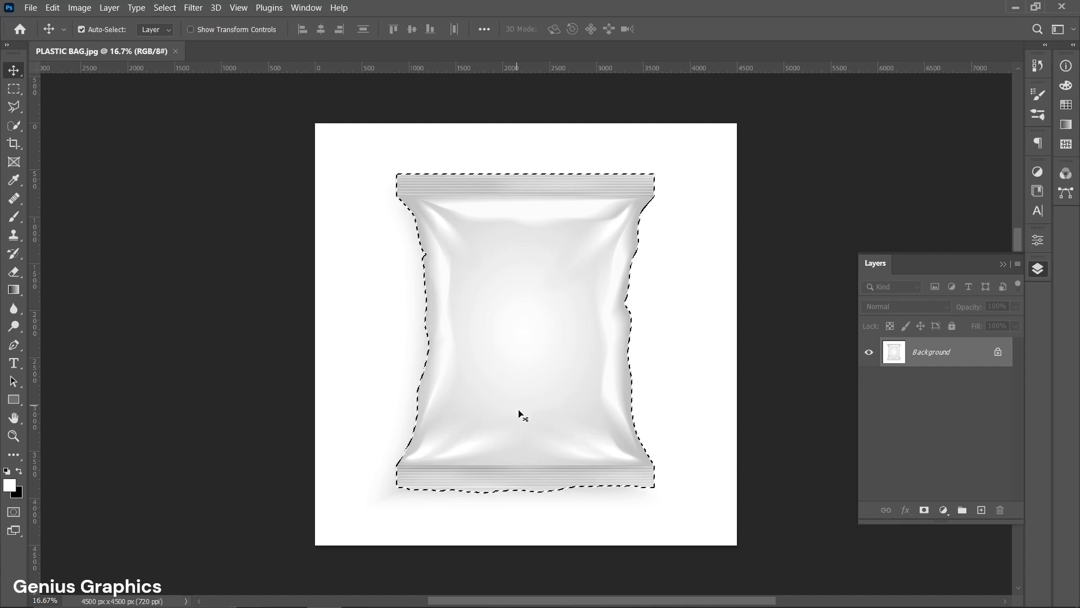
Subtract the excess shadow area below the bag's bottom seal from the selection with the Rectangular Marquee tool
{"action": "scroll", "coordinate": [454, 484], "scroll_direction": "up", "scroll_amount": 2}
{"action": "scroll", "coordinate": [514, 474], "scroll_direction": "up", "scroll_amount": 2}
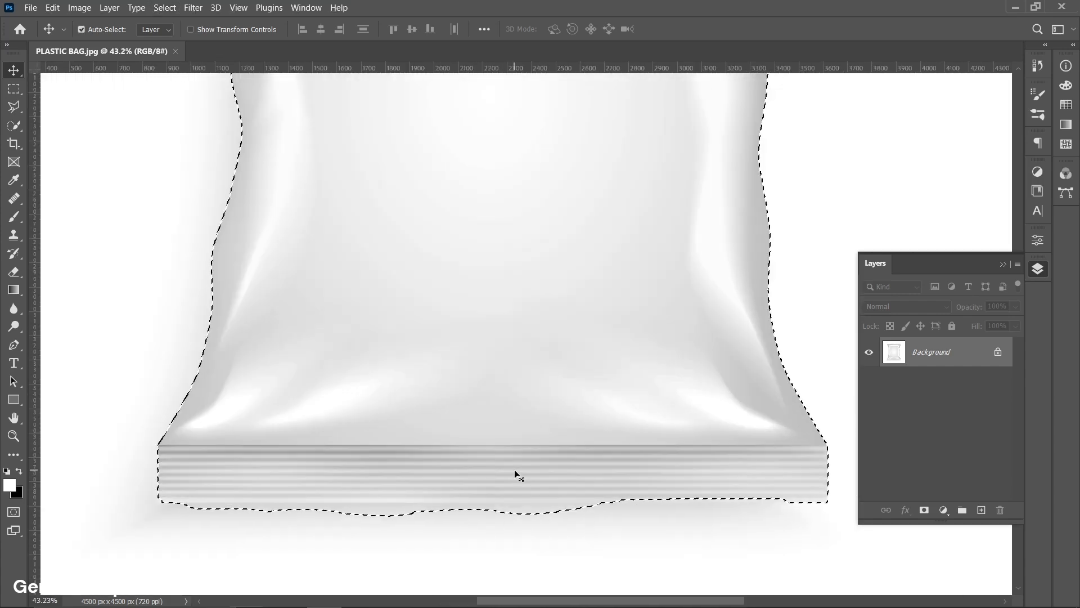
{"action": "left_click", "coordinate": [17, 86]}
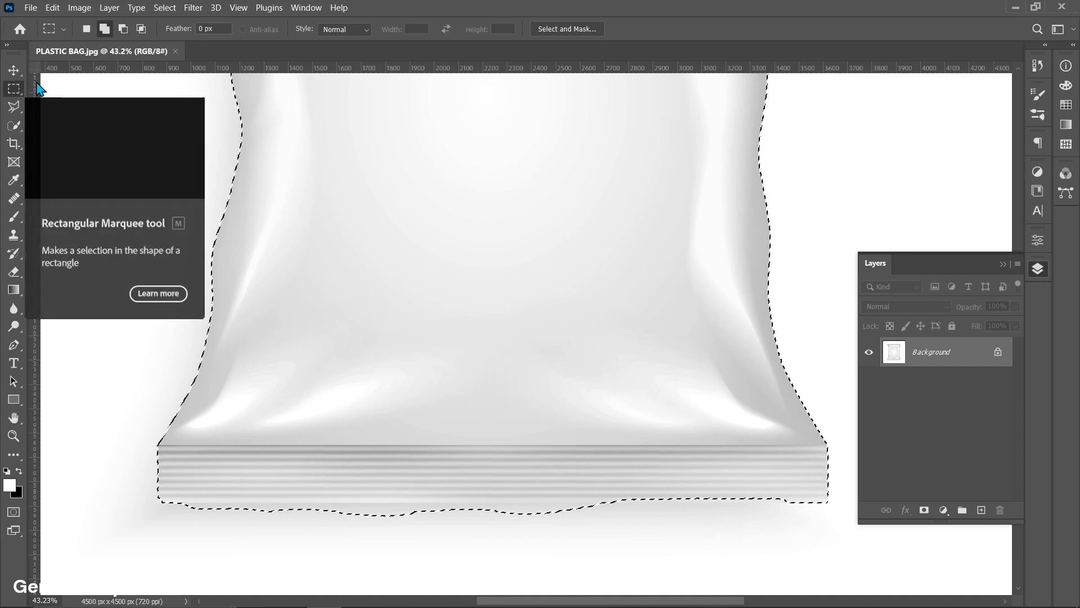
{"action": "left_click", "coordinate": [123, 29]}
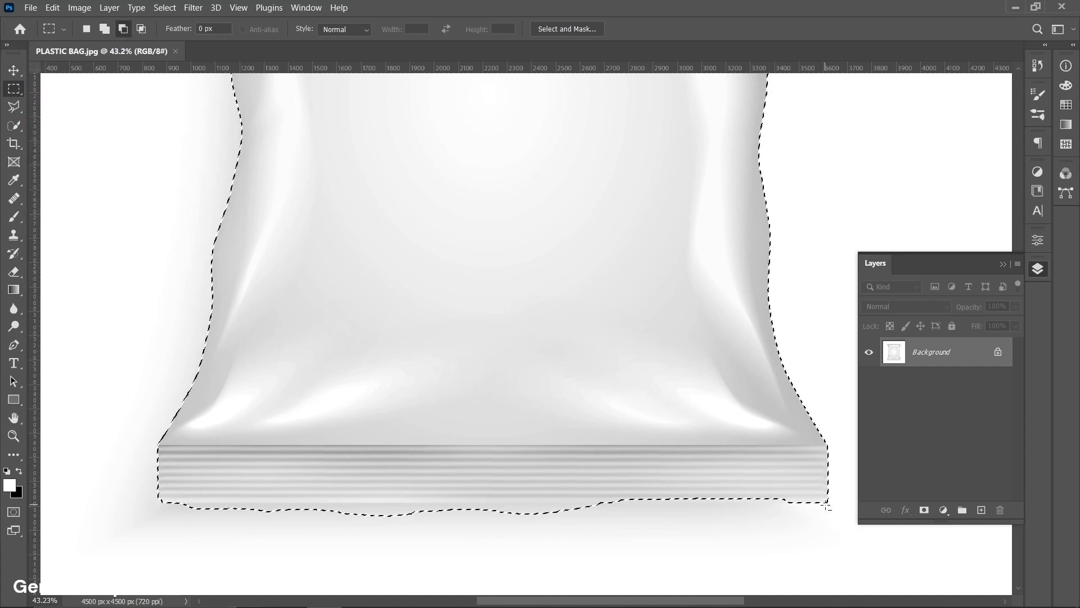
{"action": "left_click_drag", "start_coordinate": [805, 504], "coordinate": [429, 535]}
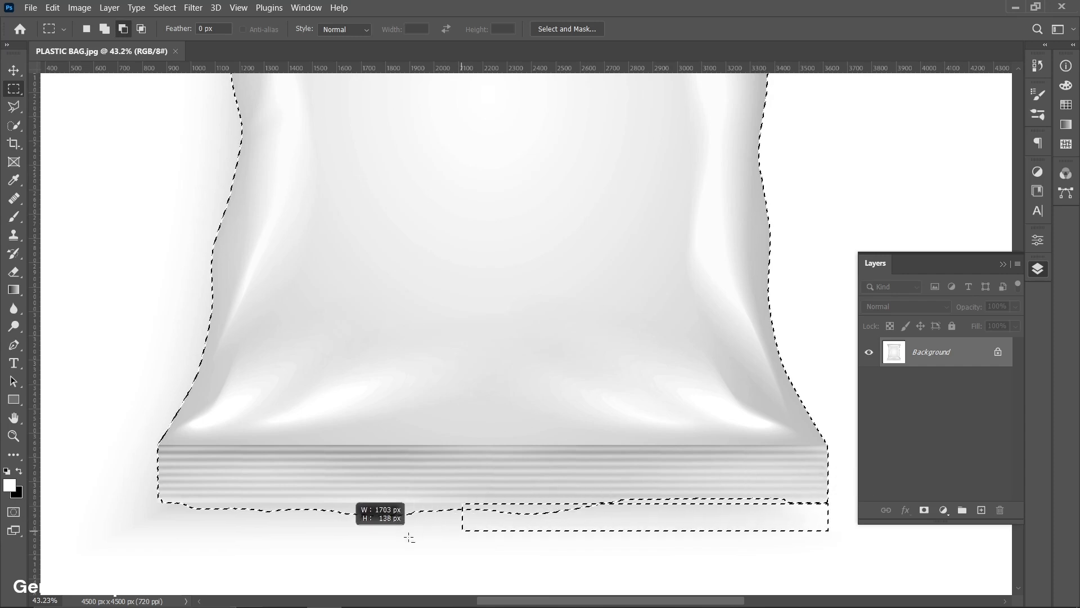
{"action": "left_click_drag", "start_coordinate": [225, 547], "coordinate": [129, 549]}
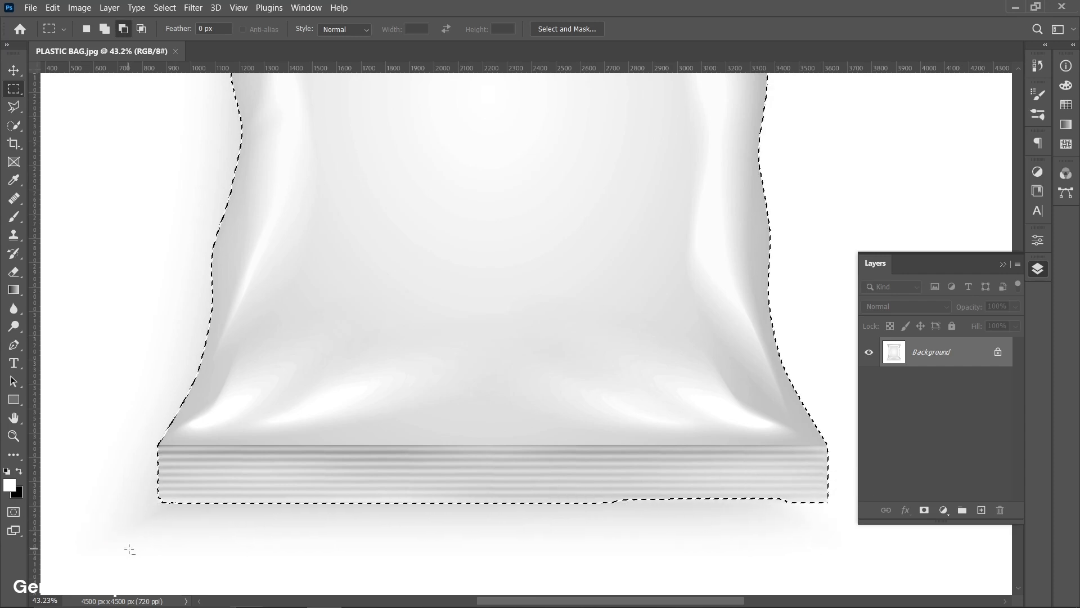
Add the missing strip along the bottom seal and the top seal's cut-off left corner to the bag selection
{"action": "left_click", "coordinate": [104, 30]}
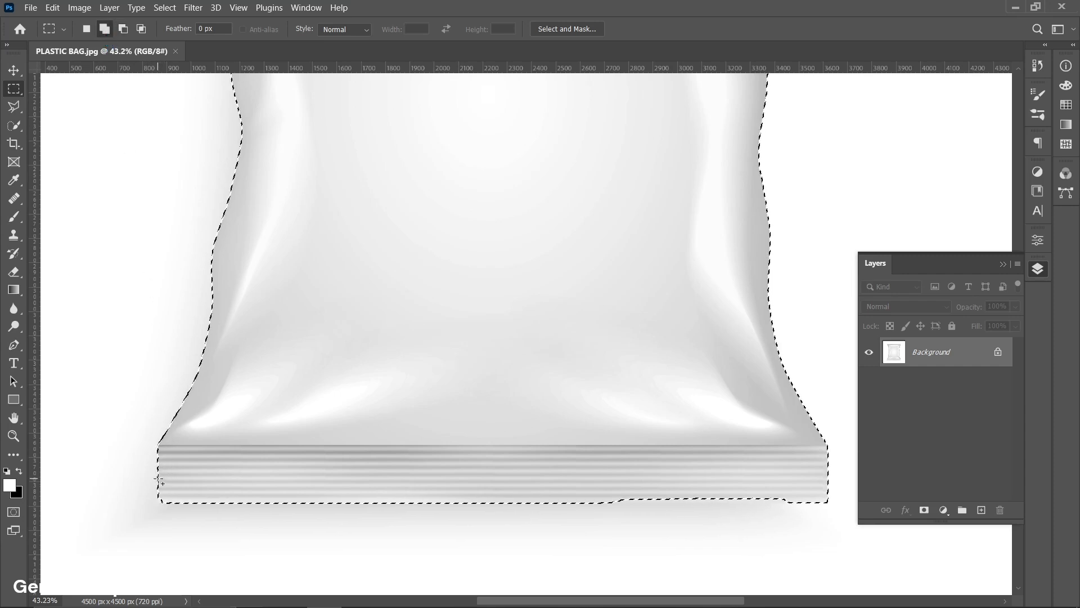
{"action": "left_click_drag", "start_coordinate": [160, 478], "coordinate": [826, 506]}
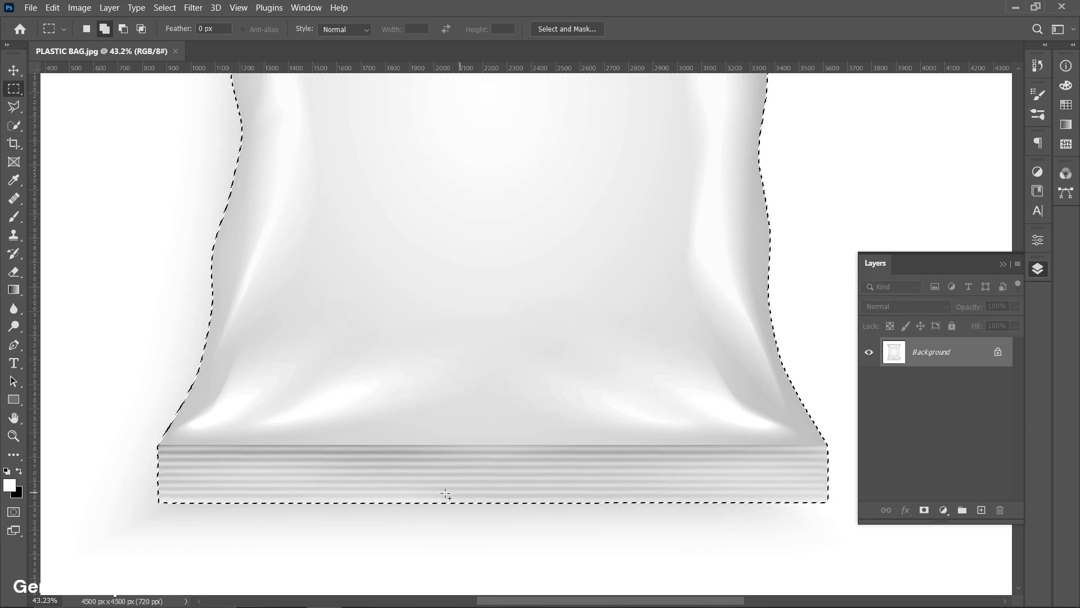
{"action": "scroll", "coordinate": [446, 489], "scroll_direction": "down", "scroll_amount": 5}
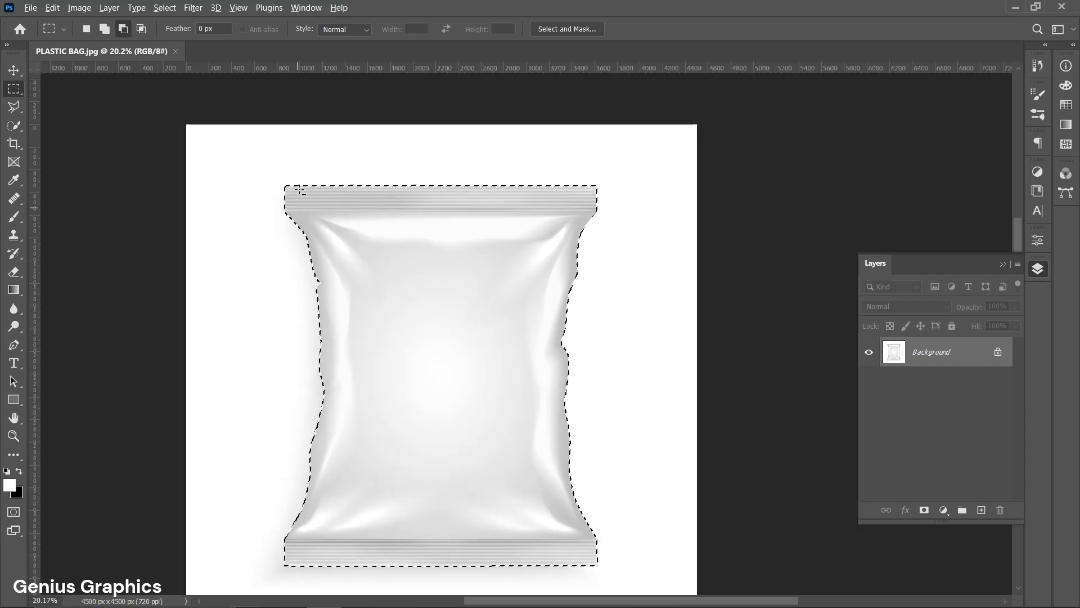
{"action": "scroll", "coordinate": [295, 197], "scroll_direction": "up", "scroll_amount": 10}
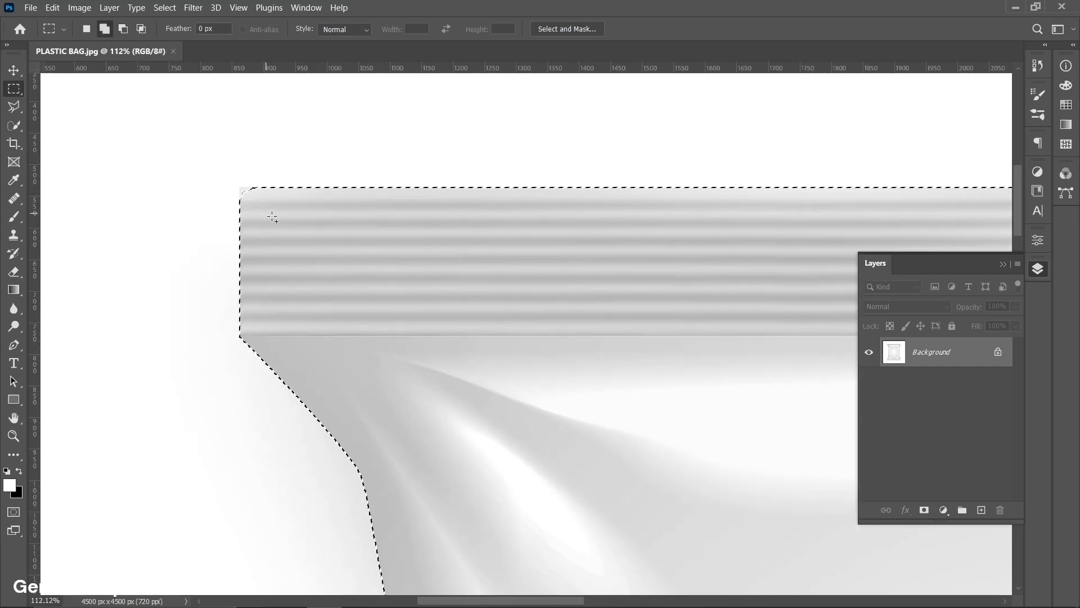
{"action": "left_click_drag", "start_coordinate": [285, 218], "coordinate": [238, 193]}
{"action": "scroll", "coordinate": [281, 222], "scroll_direction": "down", "scroll_amount": 10}
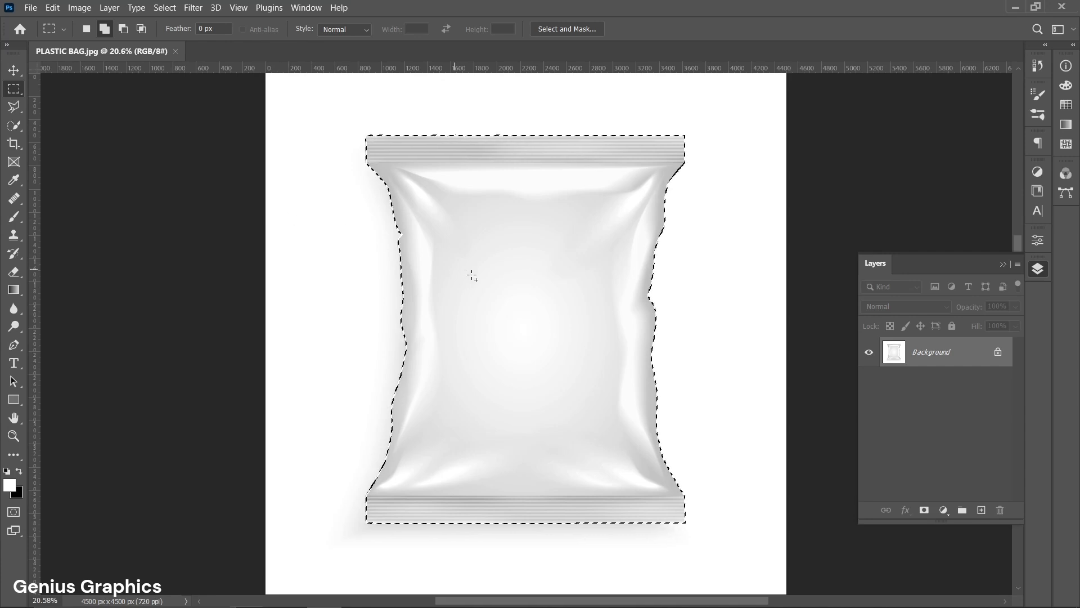
Create three stacked layer copies of the selected bag and hide the upper two
{"action": "left_click", "coordinate": [14, 70]}
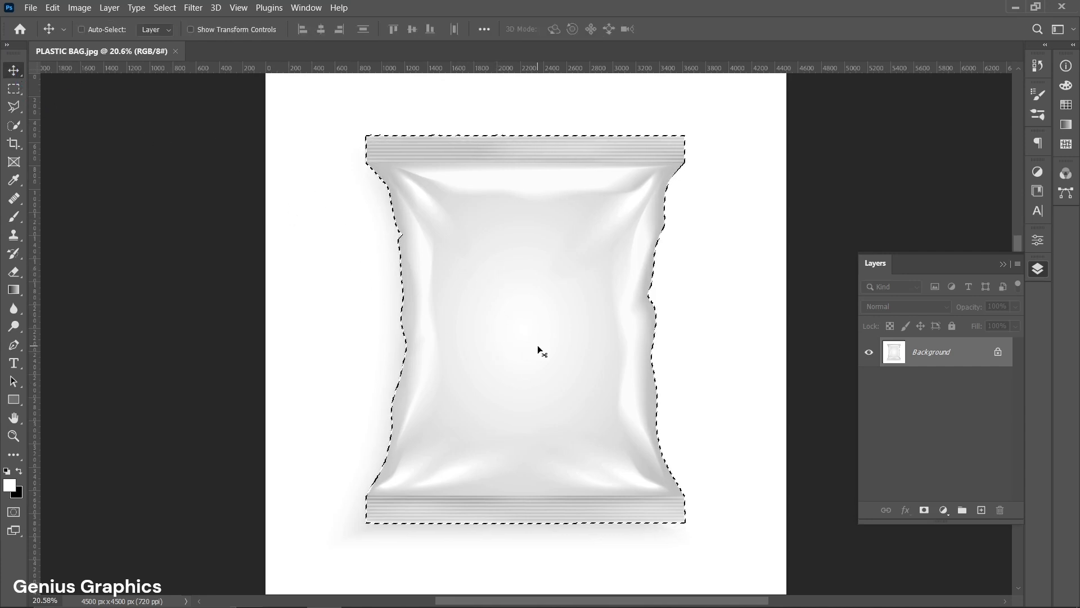
{"action": "key", "text": "ctrl+j"}
{"action": "key", "text": "ctrl+j"}
{"action": "key", "text": "ctrl+j"}
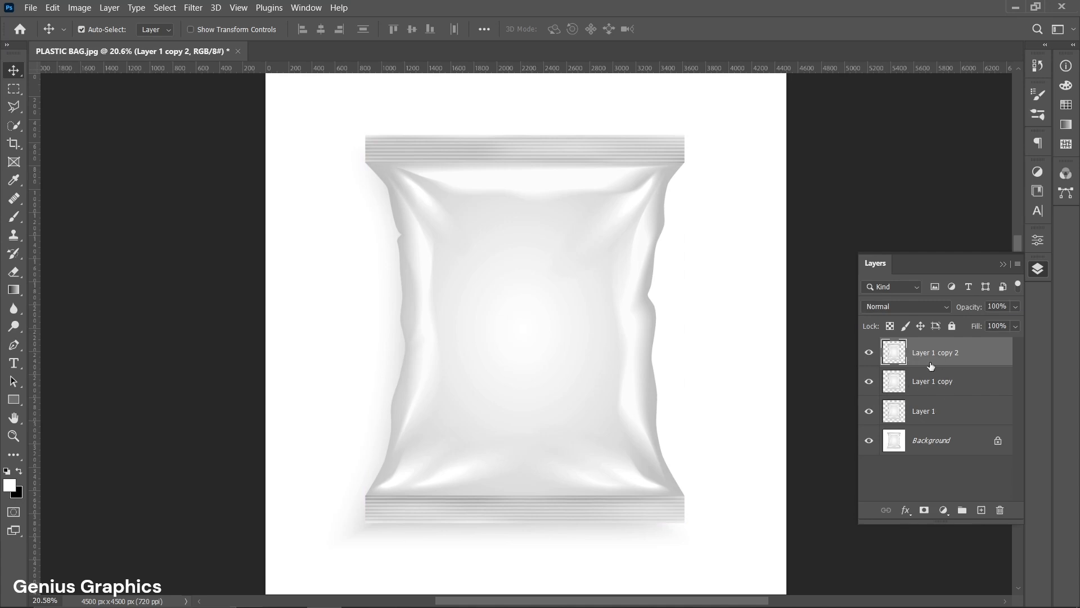
{"action": "left_click", "coordinate": [869, 352]}
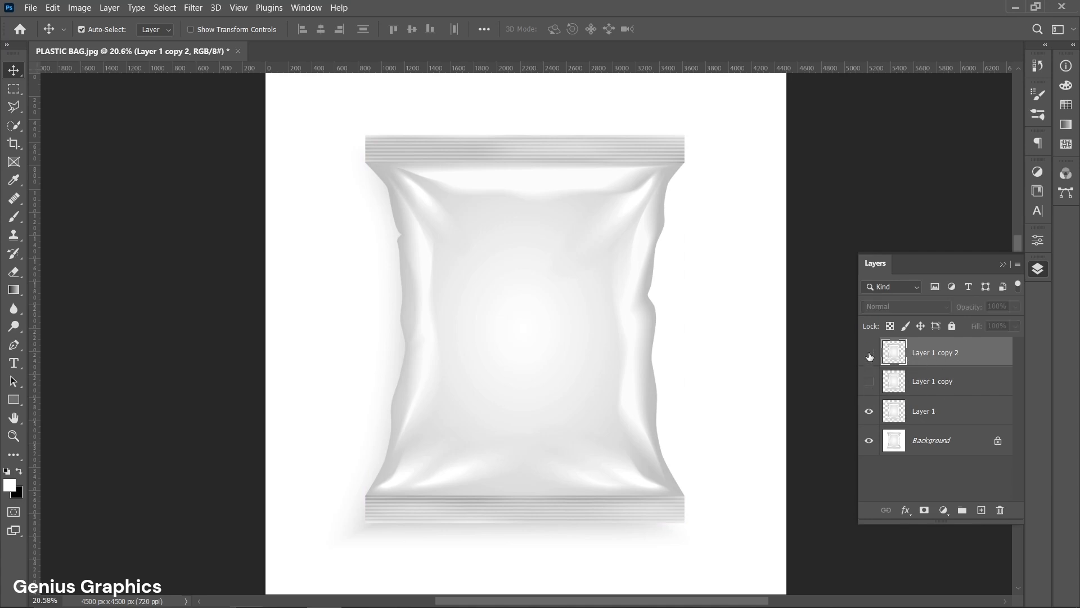
Give Layer 1 a Multiply drop shadow with 41% opacity, 126° angle, 29 px distance, 10% spread and 150 px size
{"action": "left_click", "coordinate": [925, 416]}
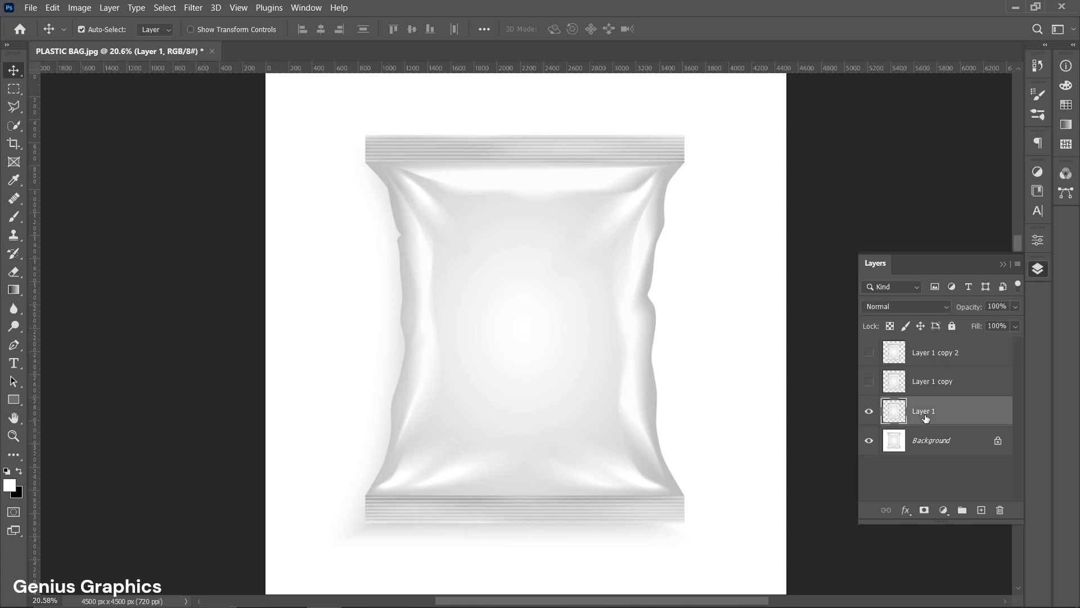
{"action": "double_click", "coordinate": [994, 418]}
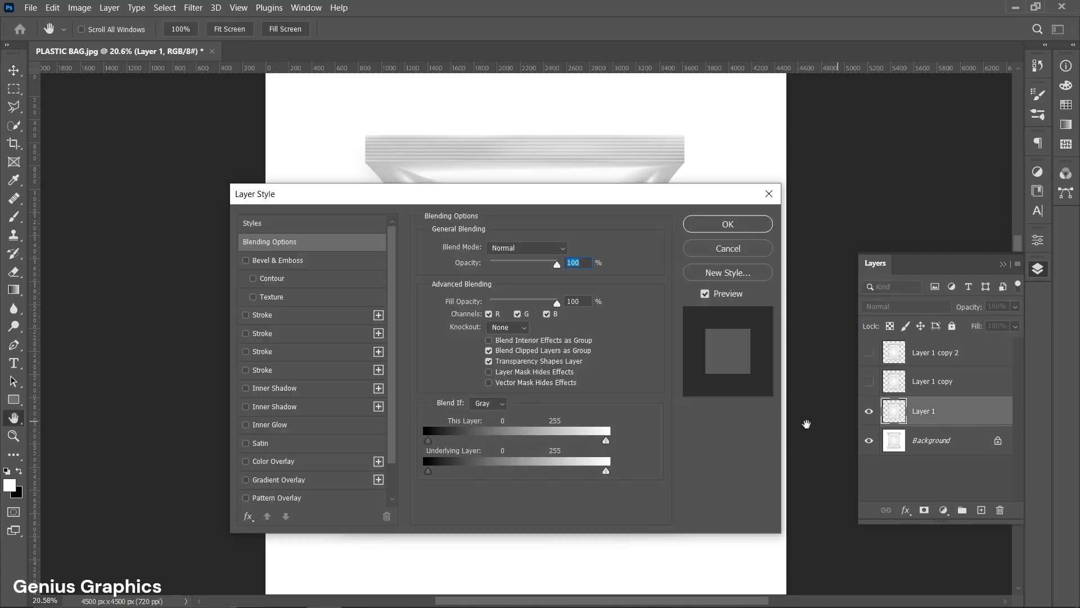
{"action": "scroll", "coordinate": [291, 455], "scroll_direction": "down", "scroll_amount": 3}
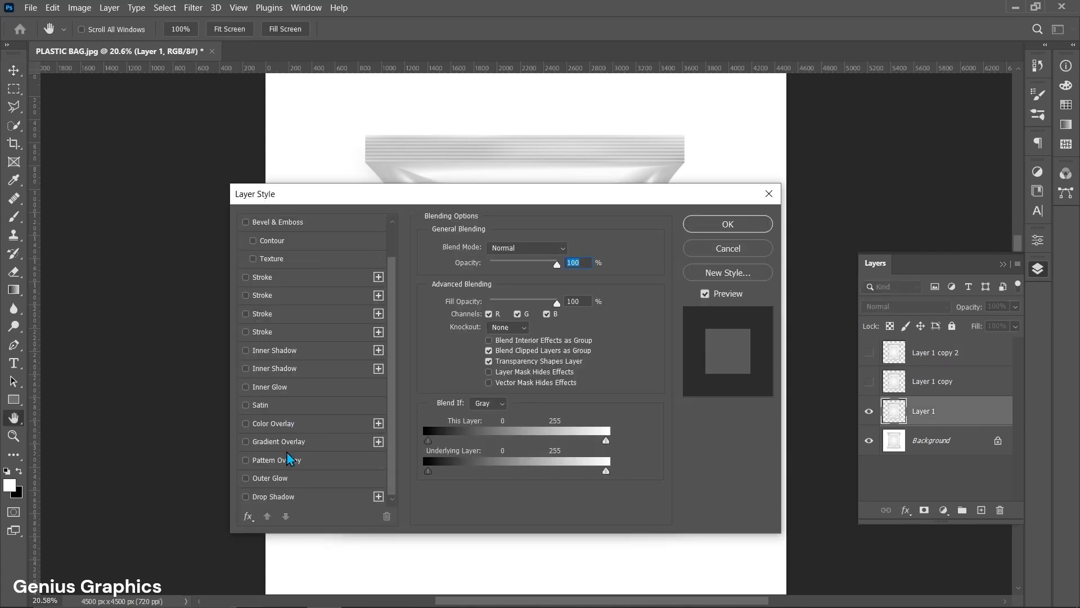
{"action": "left_click", "coordinate": [246, 496]}
{"action": "left_click", "coordinate": [287, 498]}
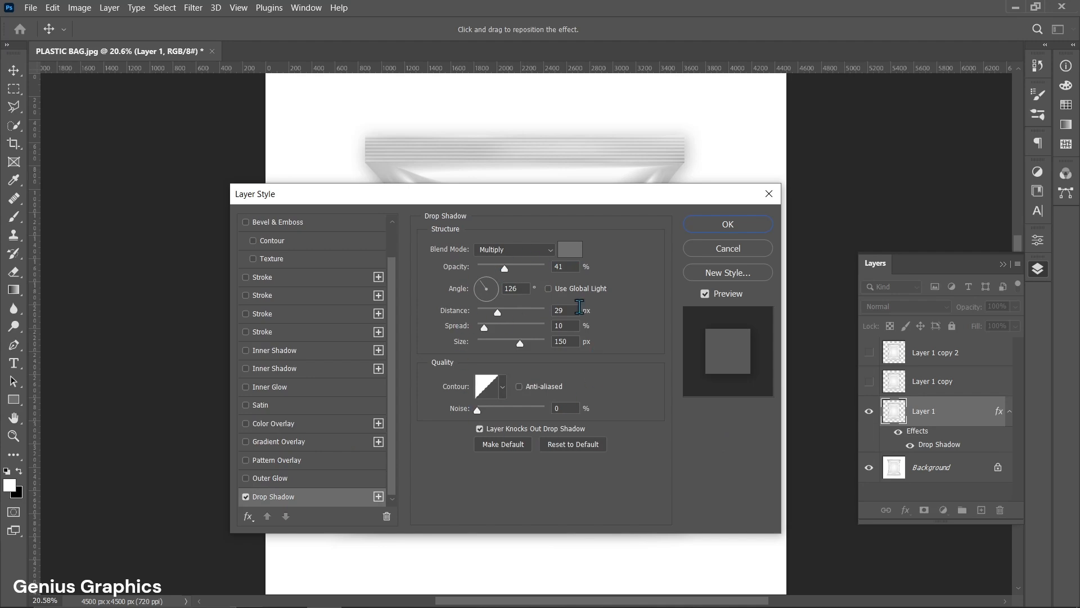
{"action": "left_click", "coordinate": [728, 225]}
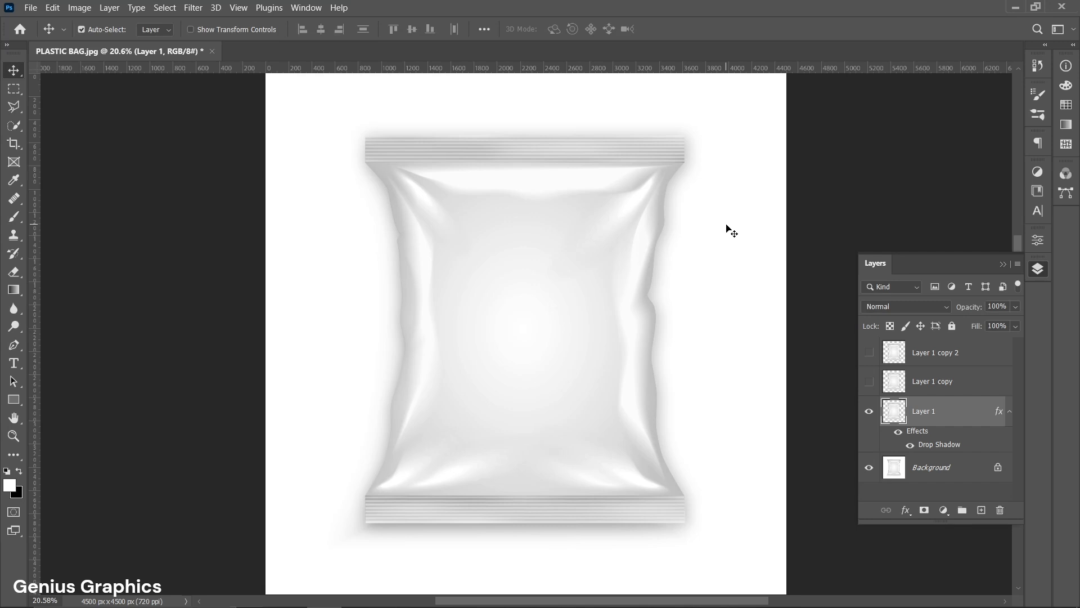
Place the POTATO CHIPS TEMPLATE image as an embedded object above Layer 1
{"action": "left_click", "coordinate": [39, 10]}
{"action": "left_click", "coordinate": [63, 259]}
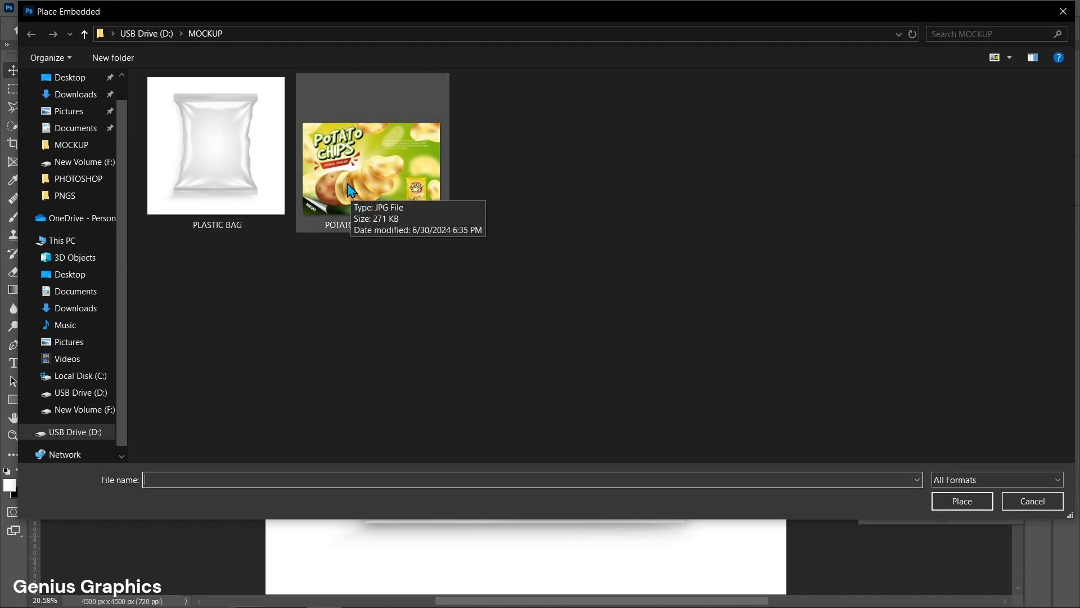
{"action": "left_click", "coordinate": [349, 189]}
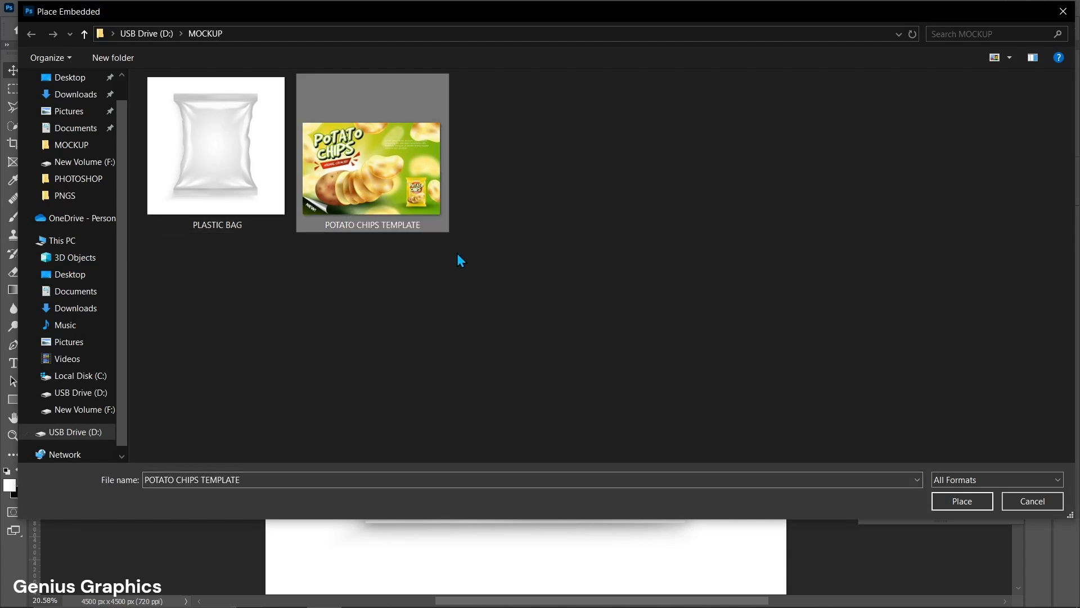
{"action": "left_click", "coordinate": [953, 497]}
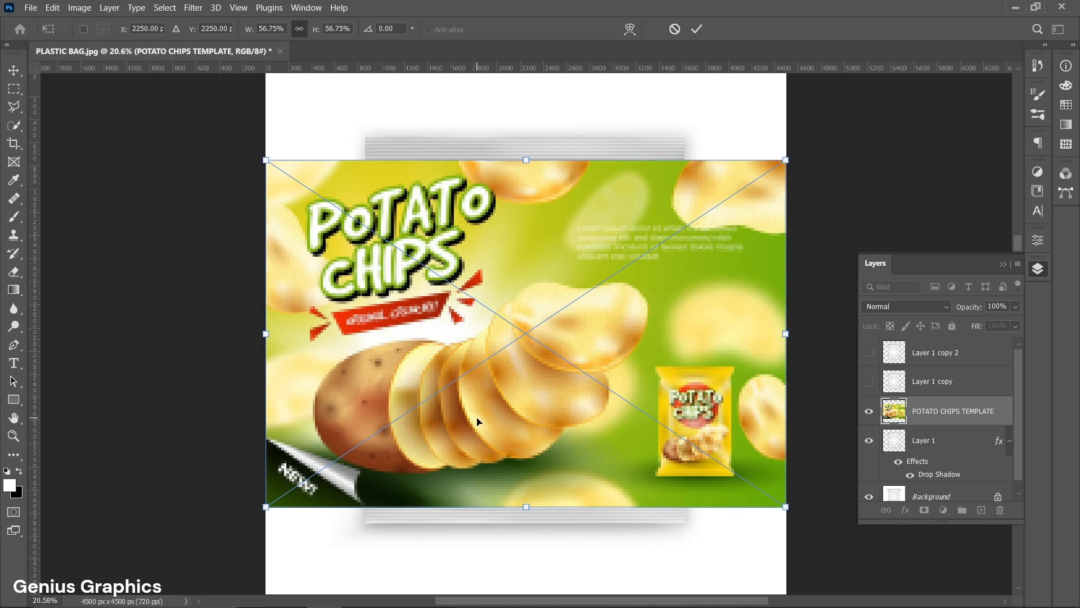
Set the placed artwork to Multiply, align it with the bag's upper-left corner and scale it to about 63.38% to cover the bag
{"action": "left_click", "coordinate": [893, 306]}
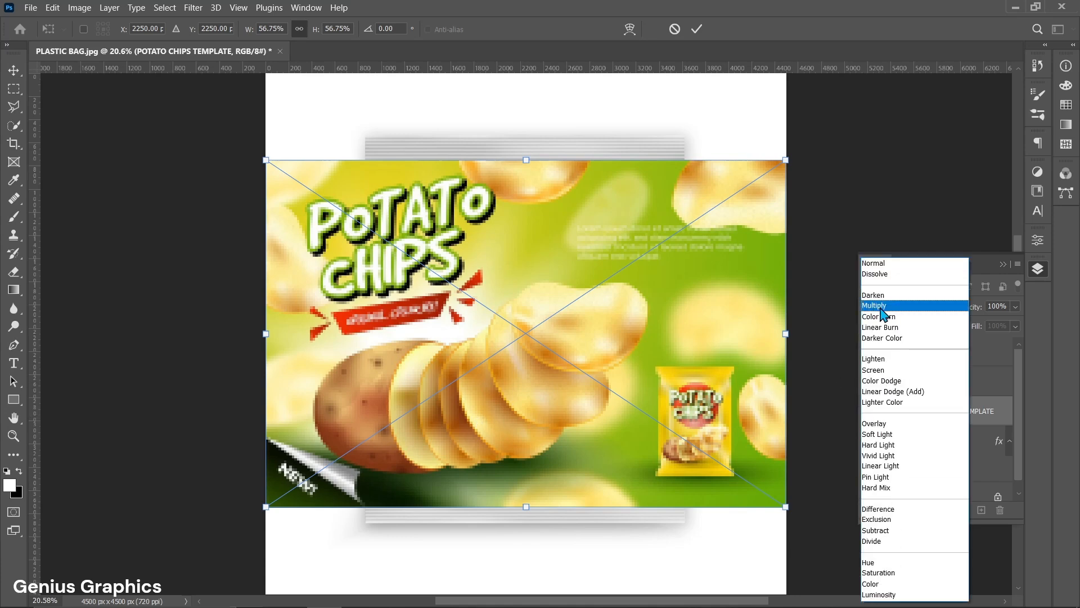
{"action": "left_click", "coordinate": [881, 307]}
{"action": "left_click_drag", "start_coordinate": [371, 423], "coordinate": [470, 398]}
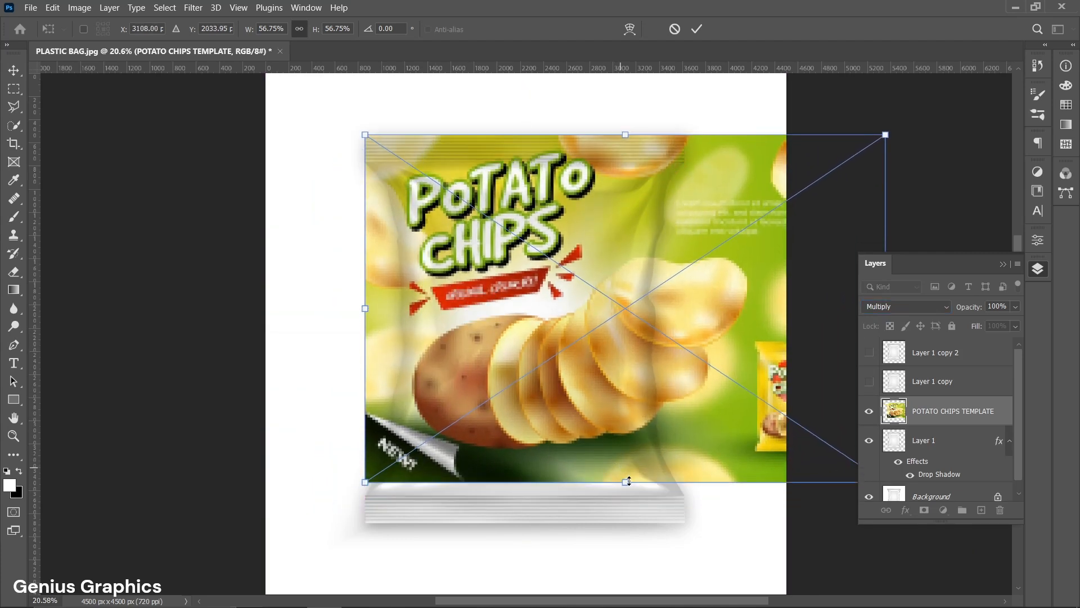
{"action": "left_click_drag", "start_coordinate": [626, 484], "coordinate": [625, 522]}
{"action": "left_click_drag", "start_coordinate": [480, 390], "coordinate": [508, 391]}
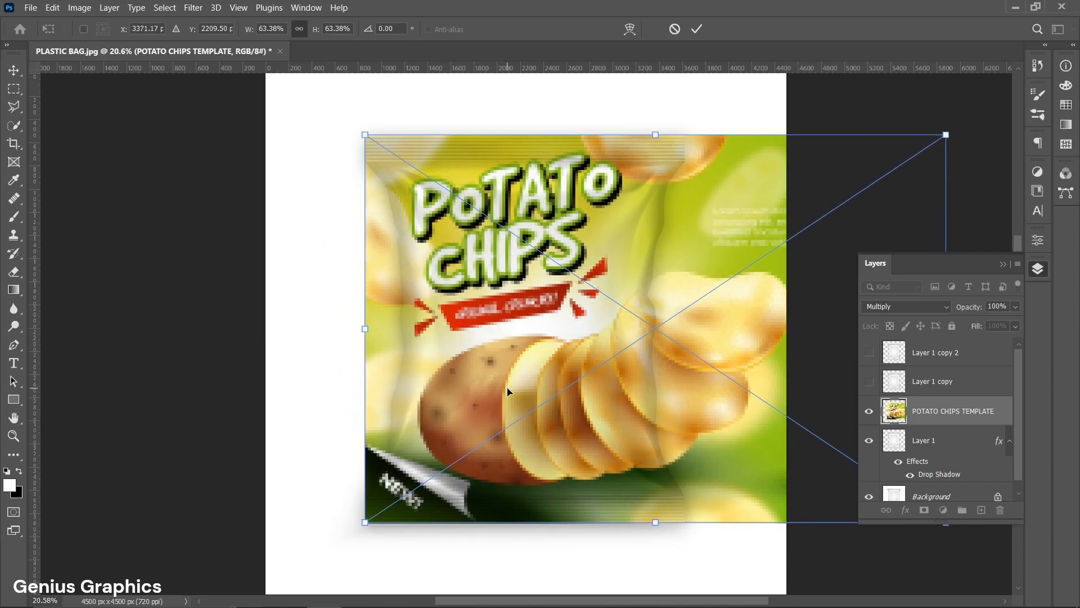
{"action": "left_click", "coordinate": [696, 35]}
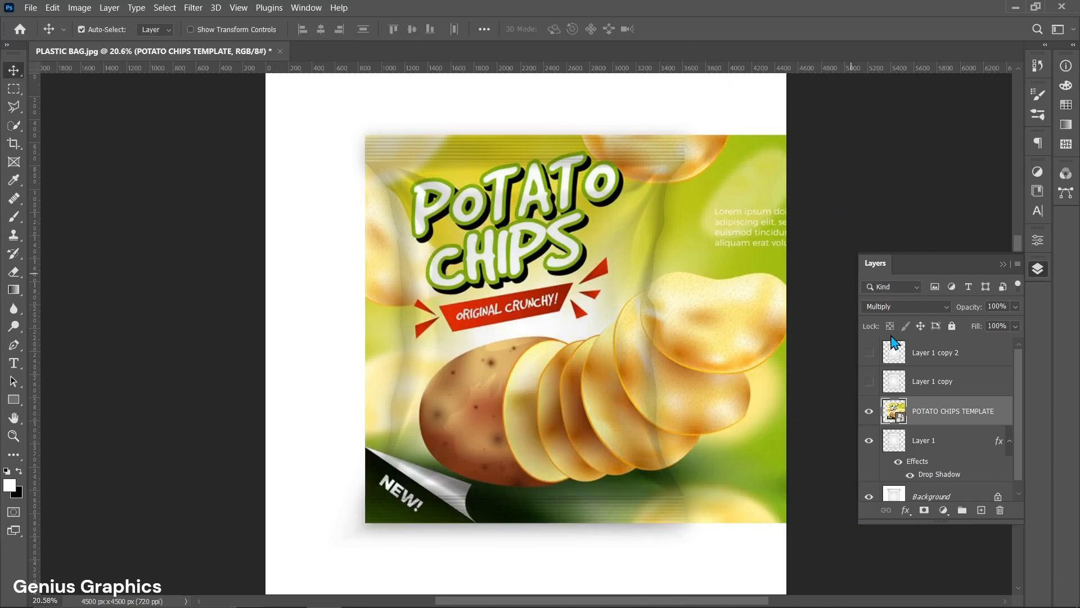
Rasterize the POTATO CHIPS TEMPLATE layer and clip it to the bag shape in Layer 1
{"action": "right_click", "coordinate": [942, 414]}
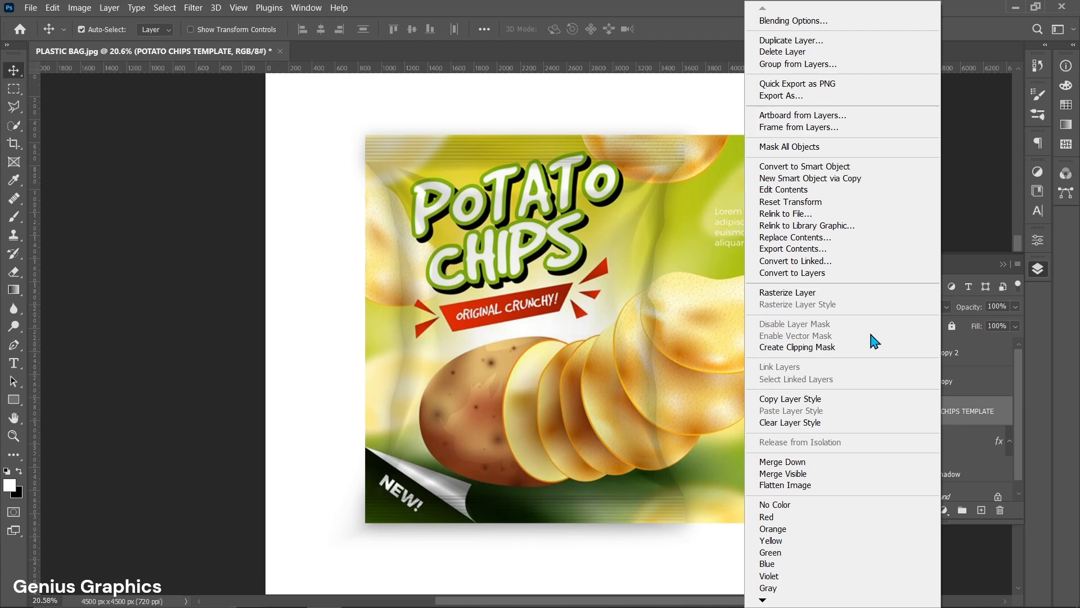
{"action": "left_click", "coordinate": [830, 299]}
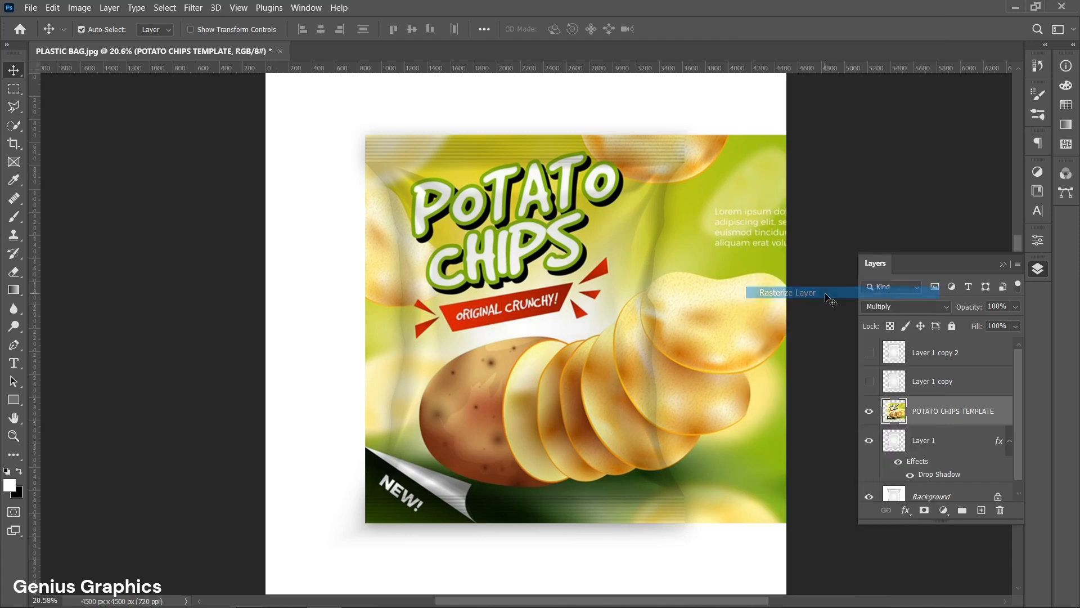
{"action": "left_click", "coordinate": [936, 423], "text": "alt"}
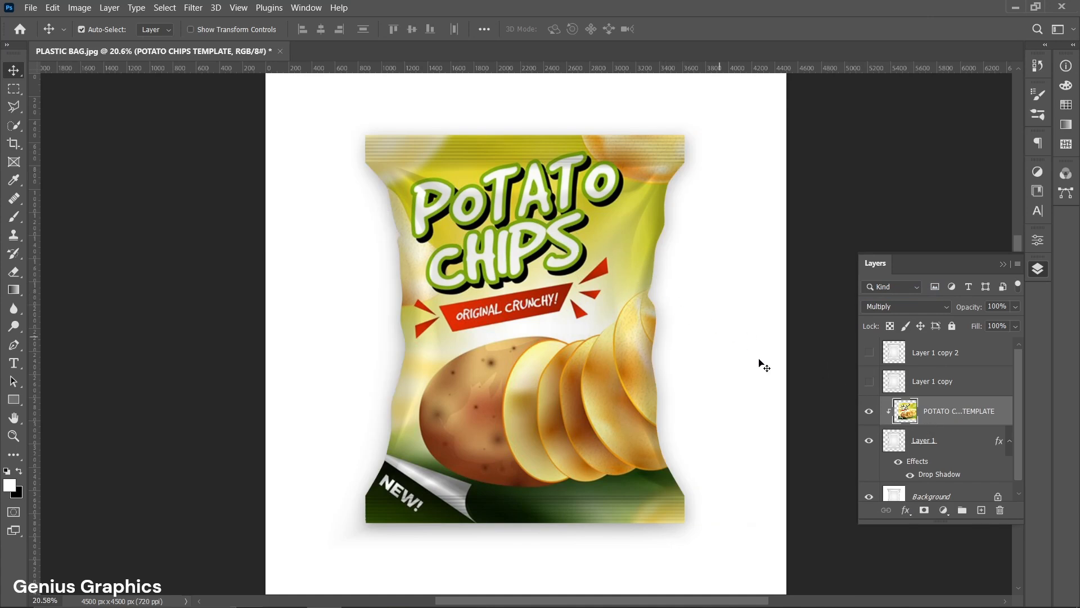
Show the Layer 1 copy layer and set its blend mode to Linear Burn
{"action": "left_click", "coordinate": [921, 383]}
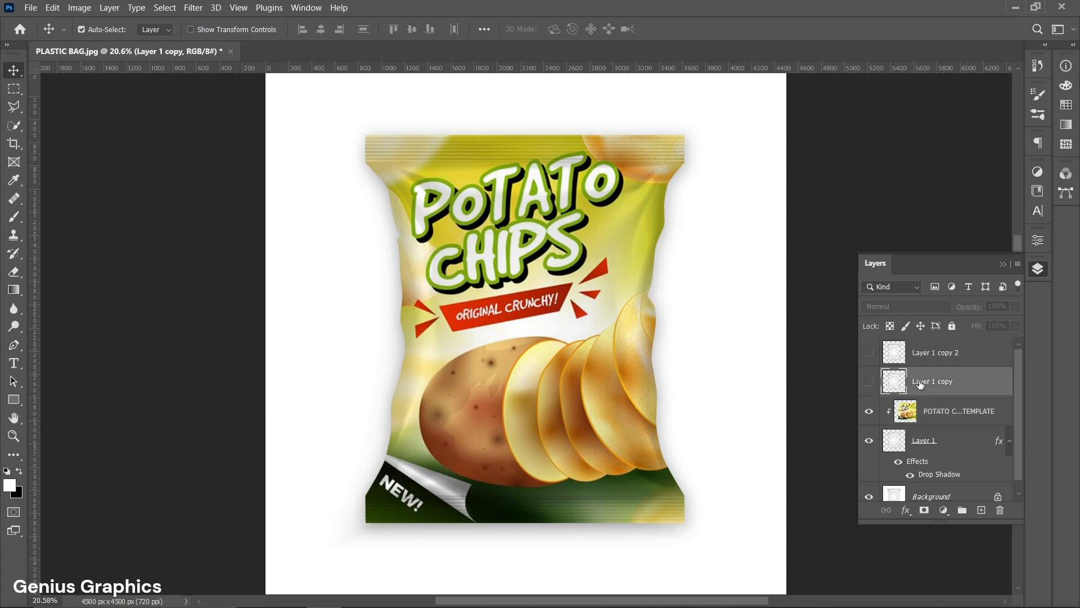
{"action": "left_click", "coordinate": [870, 383]}
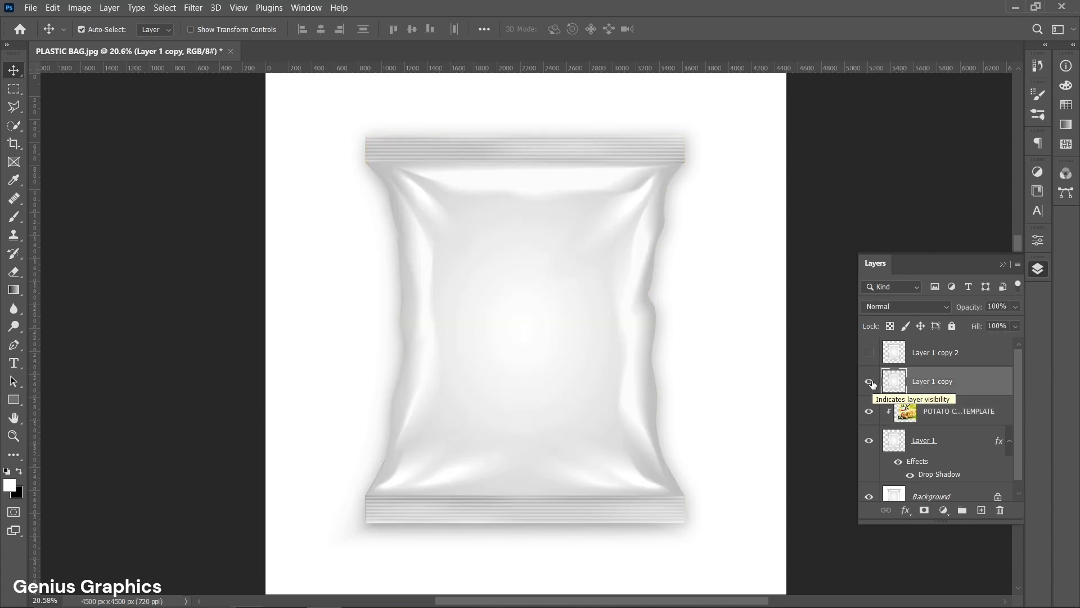
{"action": "left_click", "coordinate": [937, 307]}
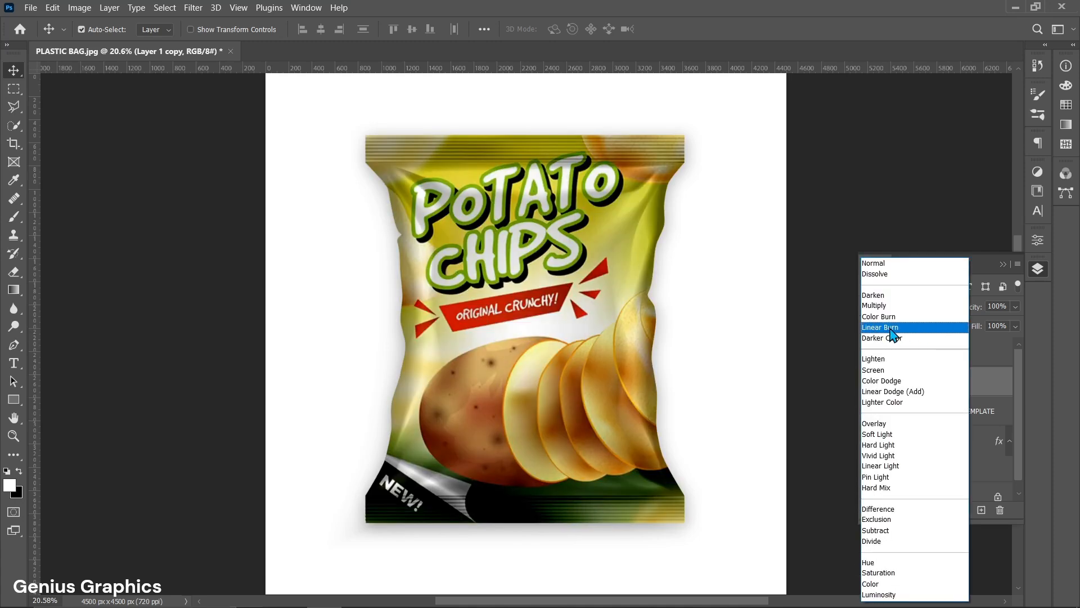
{"action": "left_click", "coordinate": [894, 328]}
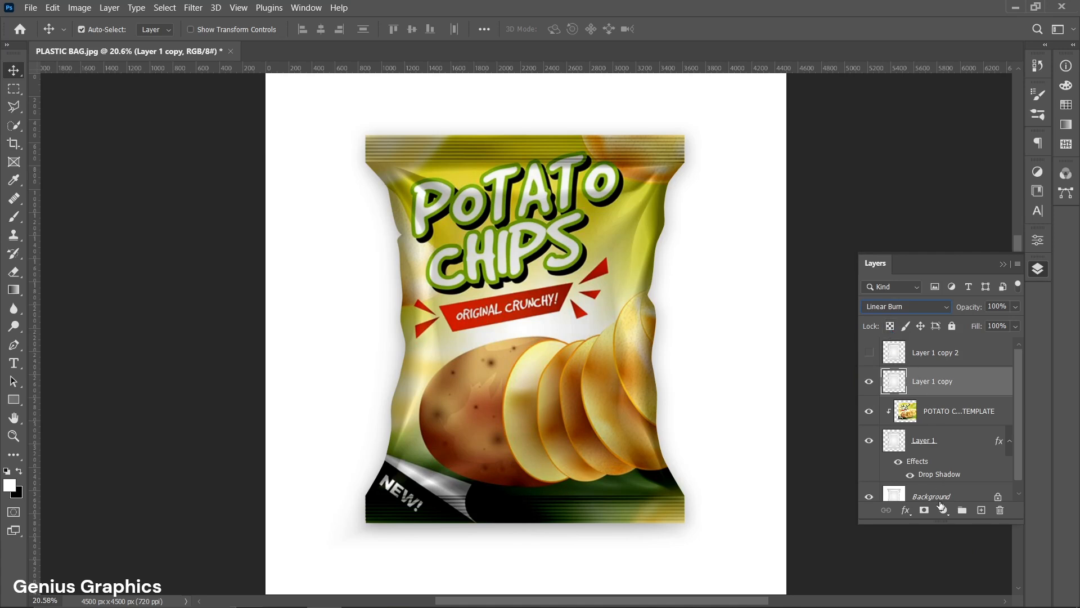
Add a Levels adjustment clipped to Layer 1 copy and raise its output black level to 189
{"action": "left_click", "coordinate": [943, 511]}
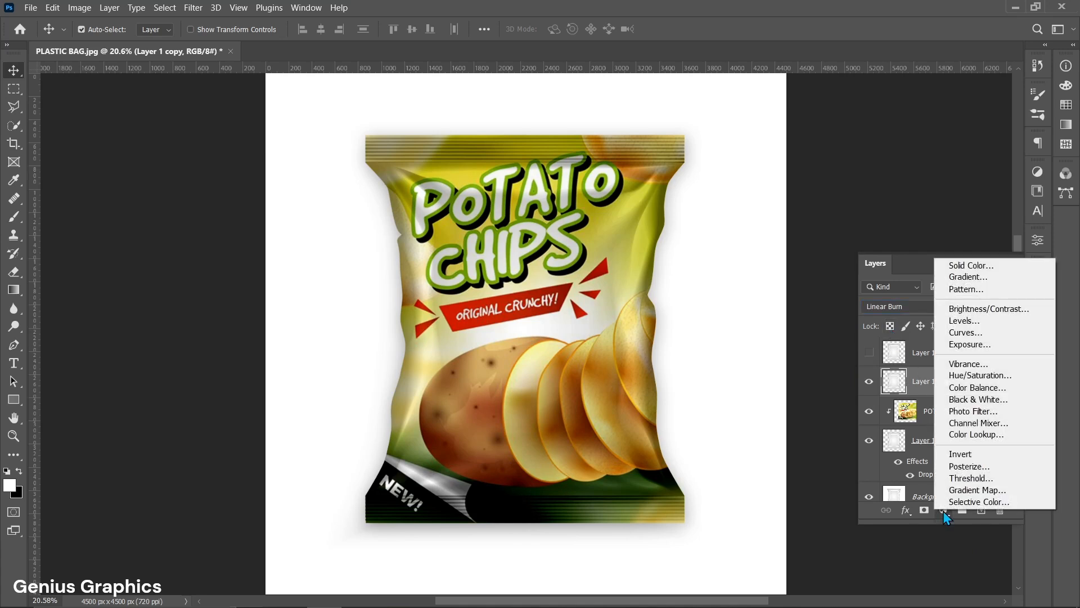
{"action": "left_click", "coordinate": [966, 326]}
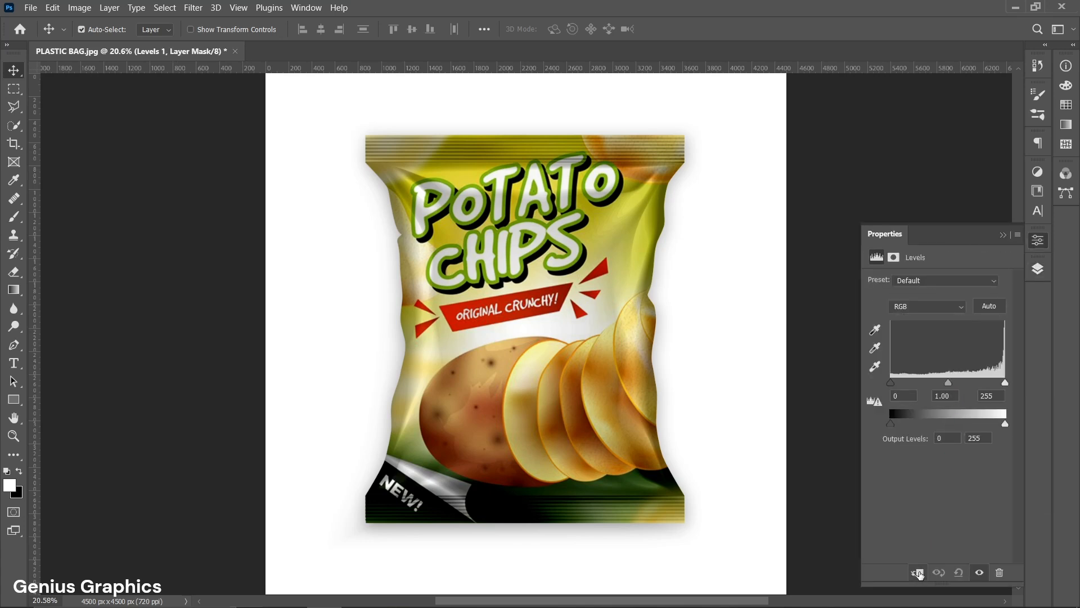
{"action": "left_click", "coordinate": [918, 572]}
{"action": "left_click_drag", "start_coordinate": [895, 427], "coordinate": [977, 426]}
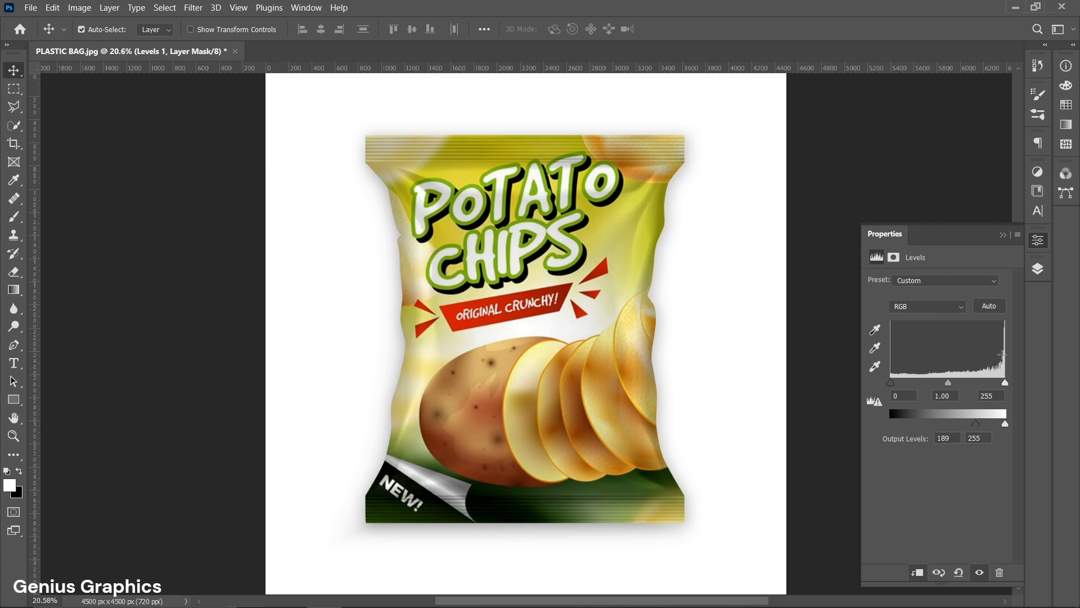
Group the Levels 1 adjustment together with Layer 1 copy
{"action": "left_click", "coordinate": [1032, 275]}
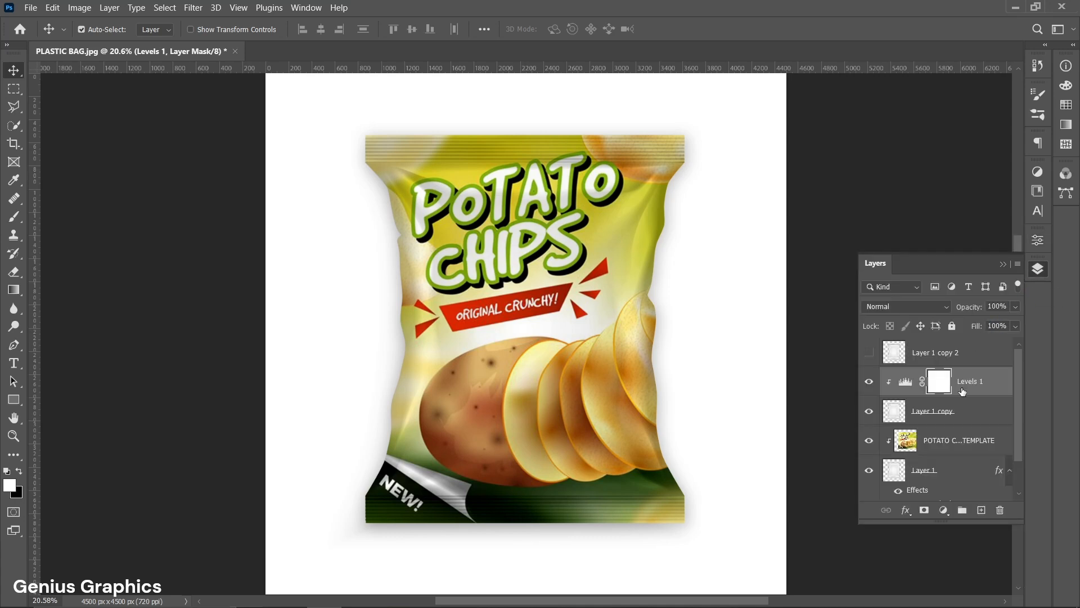
{"action": "left_click", "coordinate": [959, 418], "text": "shift"}
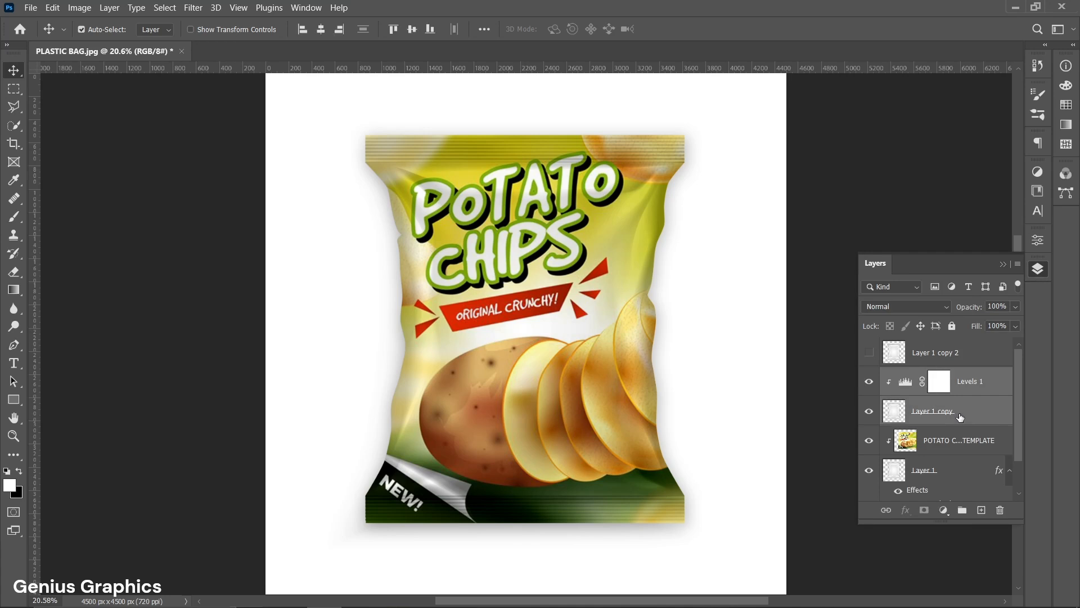
{"action": "left_click", "coordinate": [963, 511]}
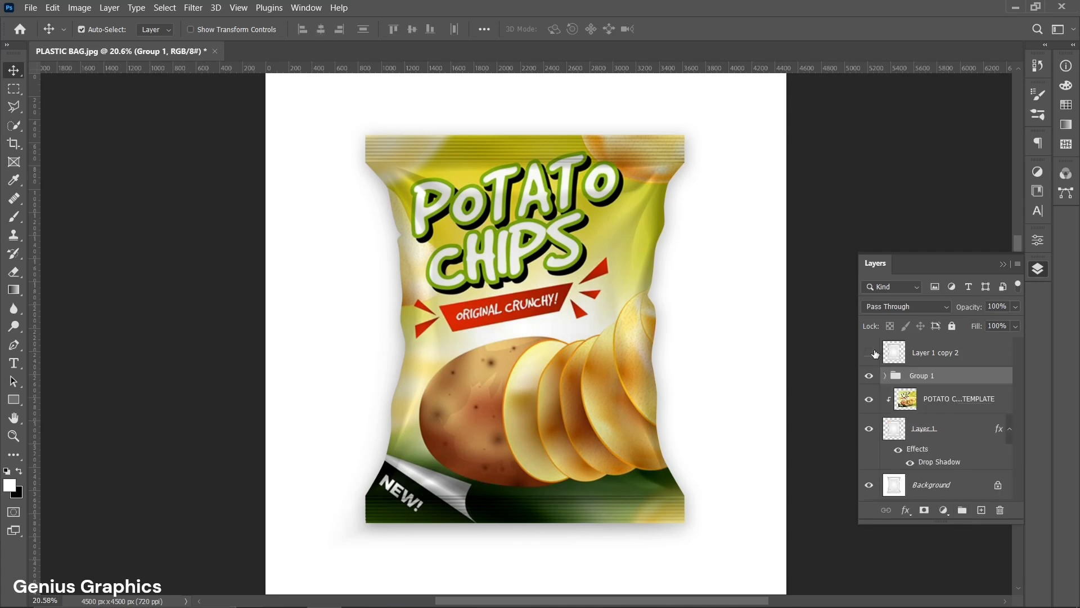
Show the Layer 1 copy 2 layer and set its blend mode to Linear Dodge (Add)
{"action": "left_click", "coordinate": [892, 354]}
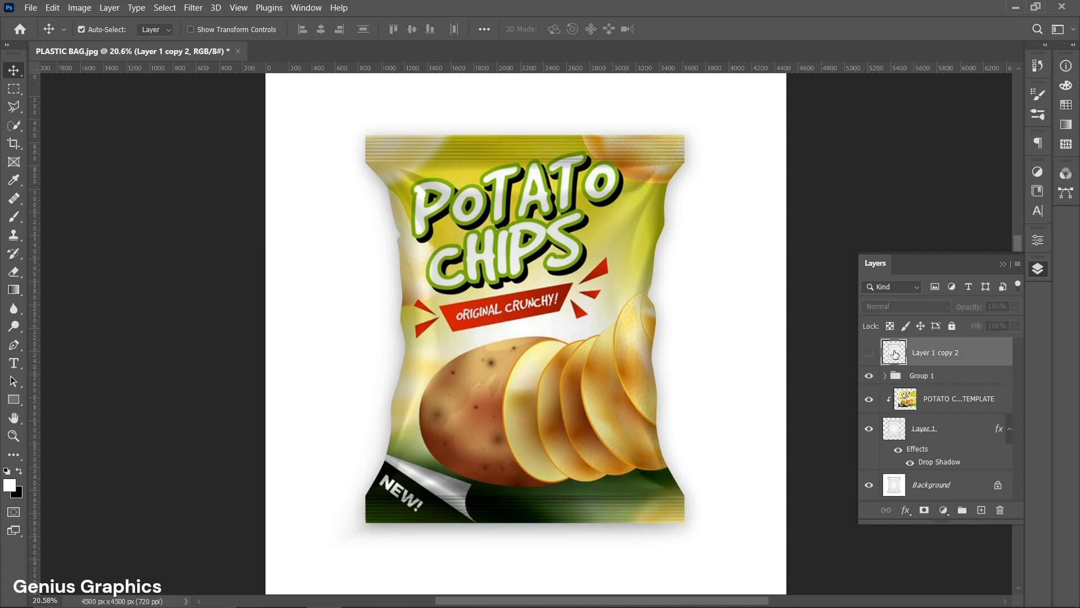
{"action": "left_click", "coordinate": [869, 352]}
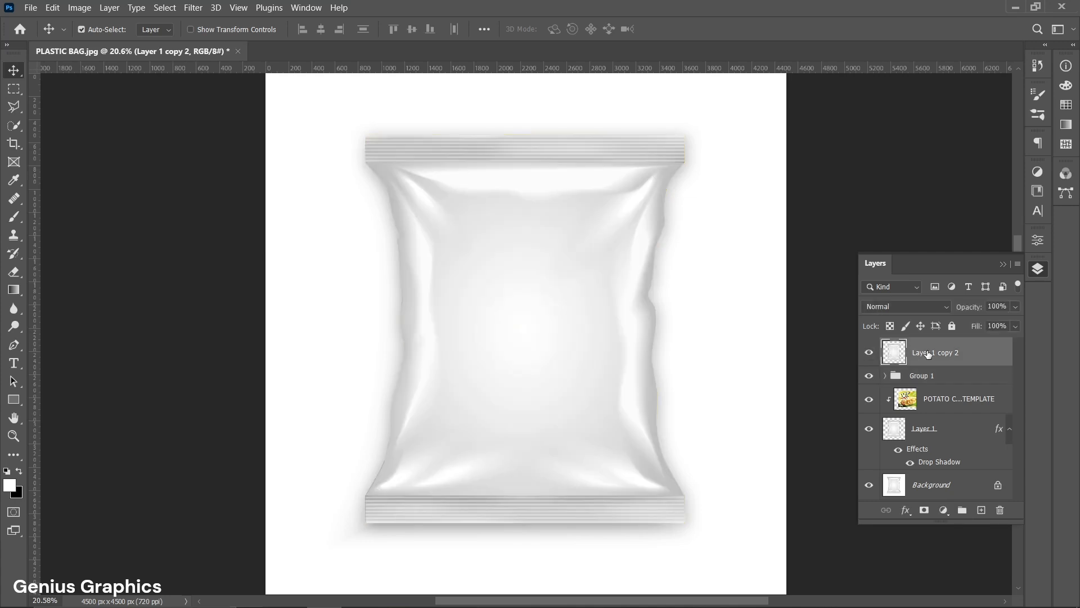
{"action": "left_click", "coordinate": [929, 307]}
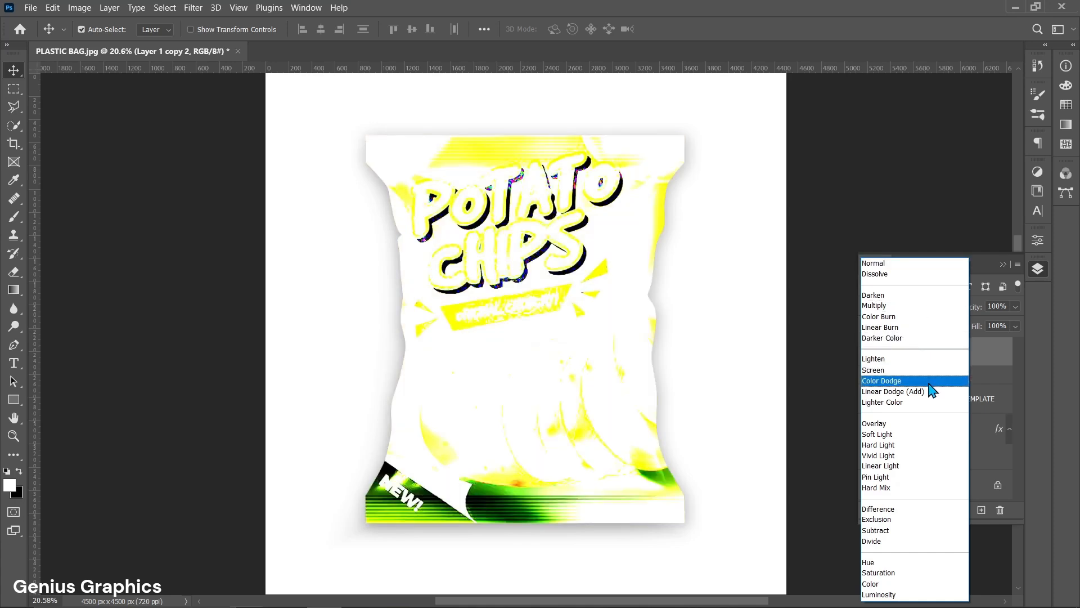
{"action": "left_click", "coordinate": [931, 392]}
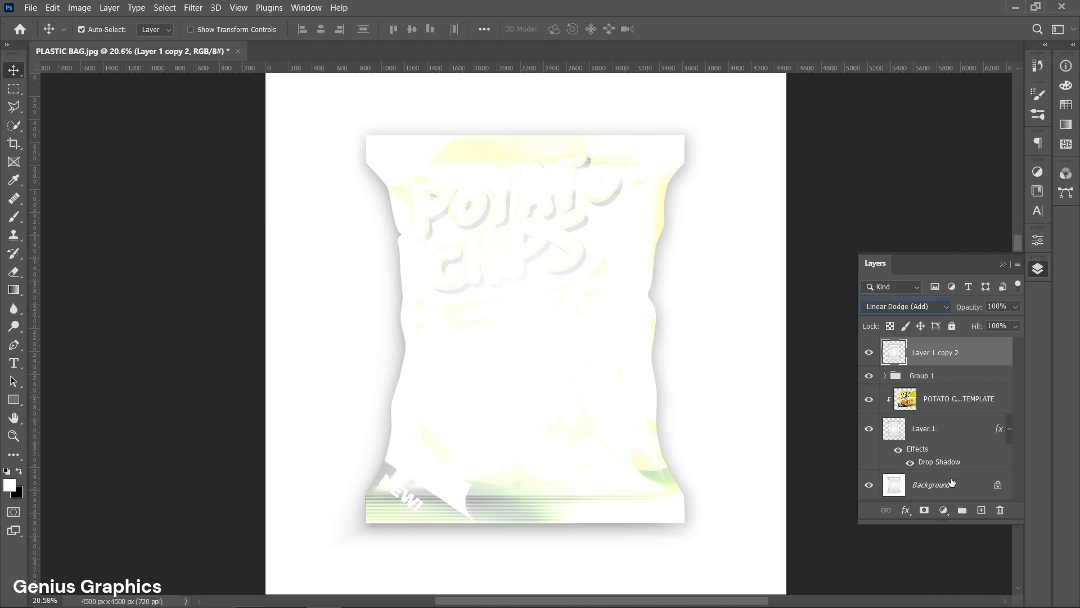
Add a Levels adjustment clipped to Layer 1 copy 2 with input black at 156 and output white at 45
{"action": "left_click", "coordinate": [944, 509]}
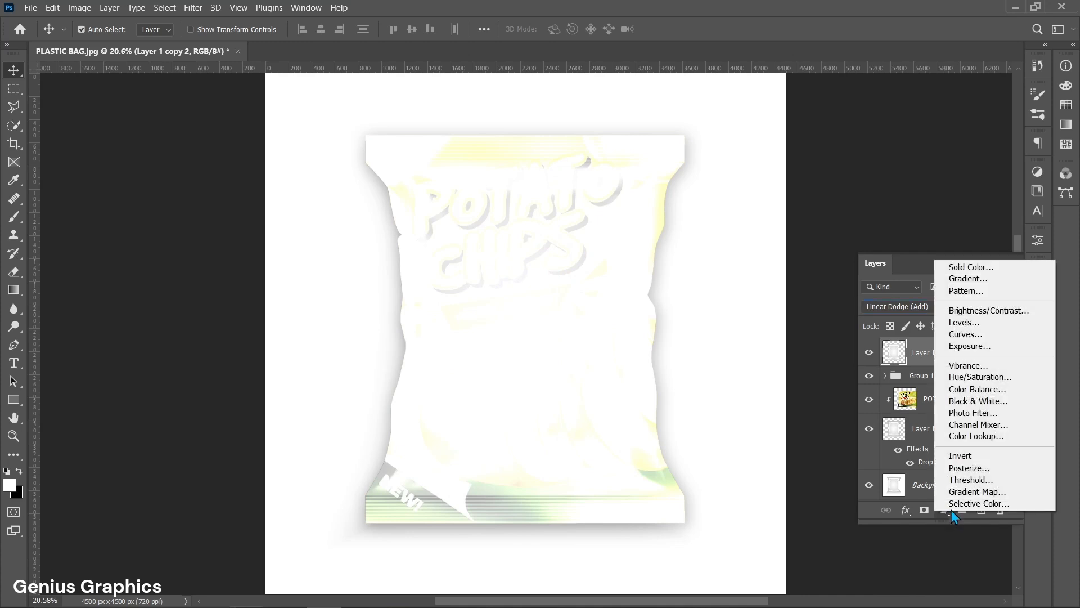
{"action": "left_click", "coordinate": [985, 325]}
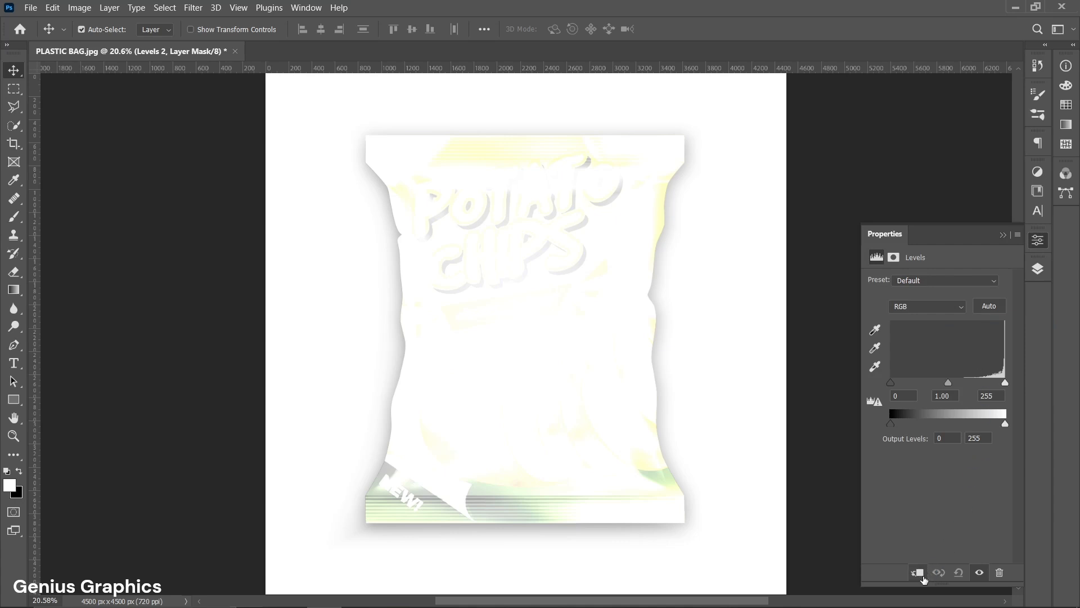
{"action": "left_click_drag", "start_coordinate": [893, 383], "coordinate": [961, 388]}
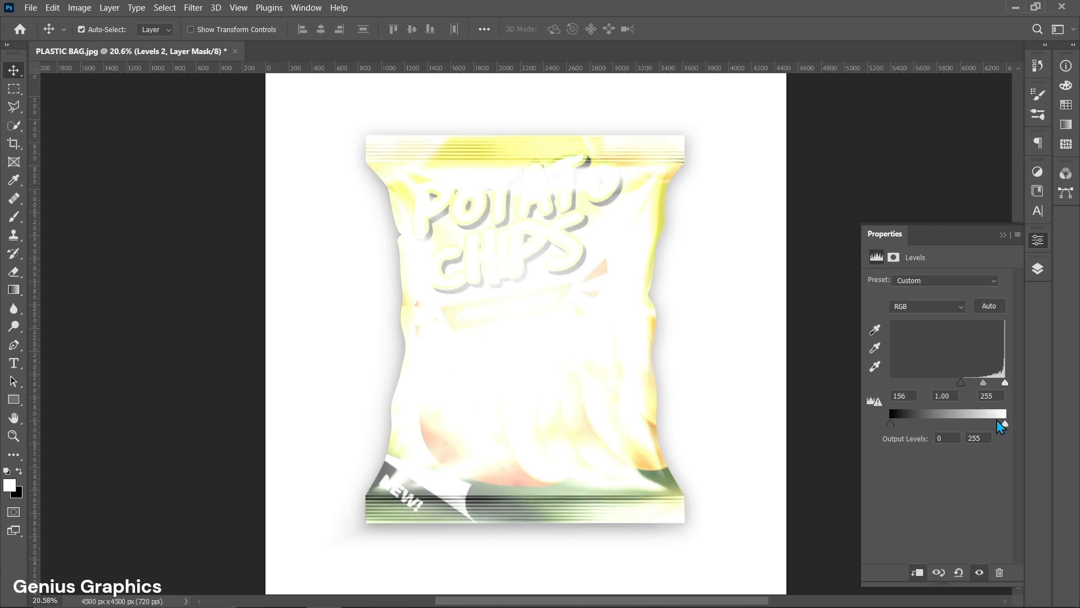
{"action": "left_click_drag", "start_coordinate": [1003, 424], "coordinate": [911, 426]}
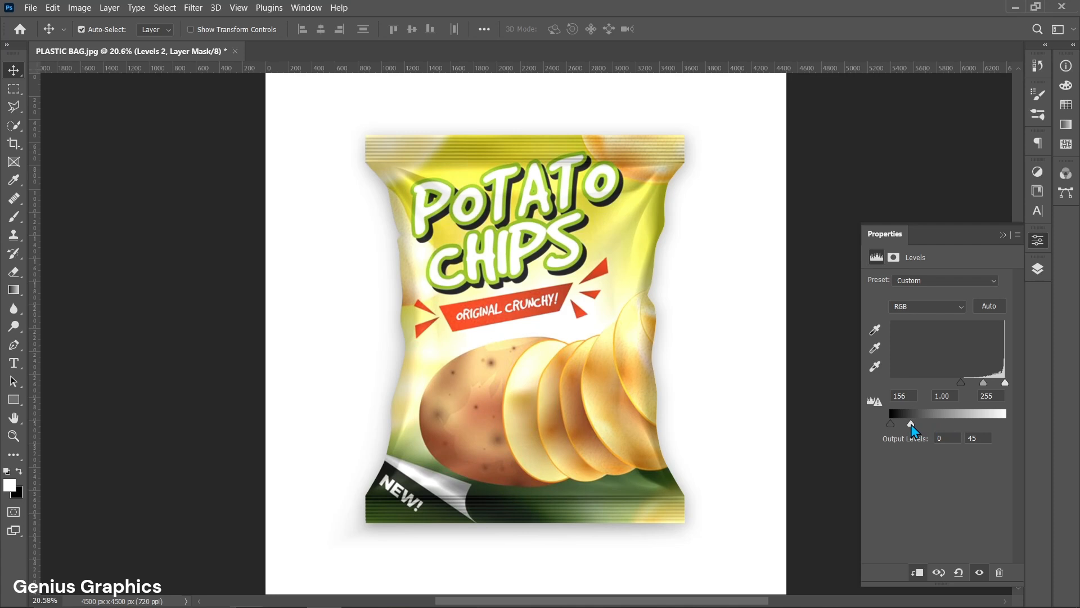
Group the Levels 2 adjustment together with Layer 1 copy 2
{"action": "left_click", "coordinate": [1034, 274]}
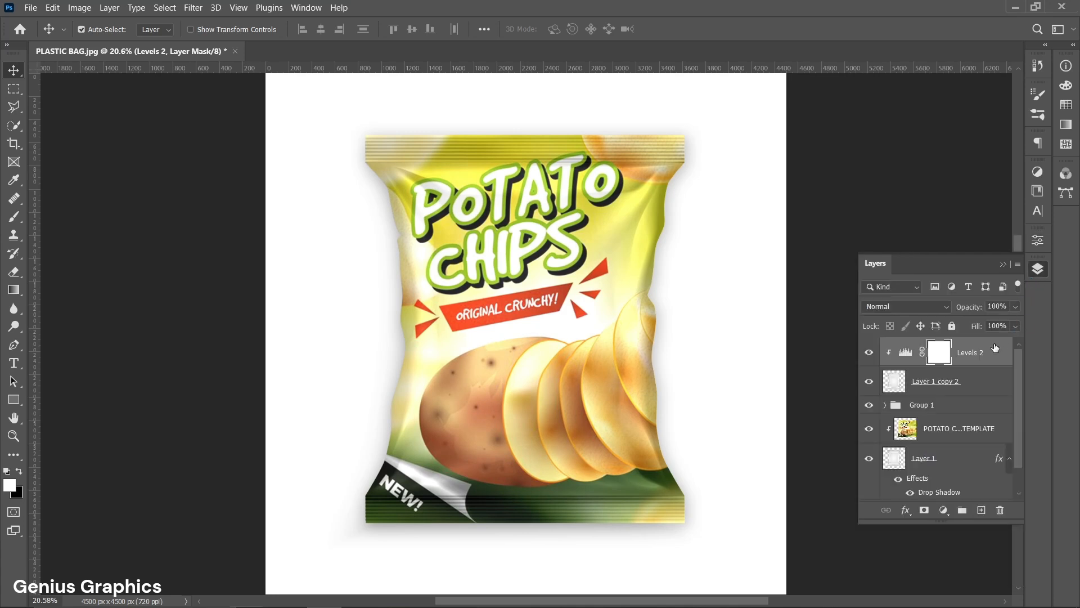
{"action": "left_click", "coordinate": [992, 377], "text": "shift"}
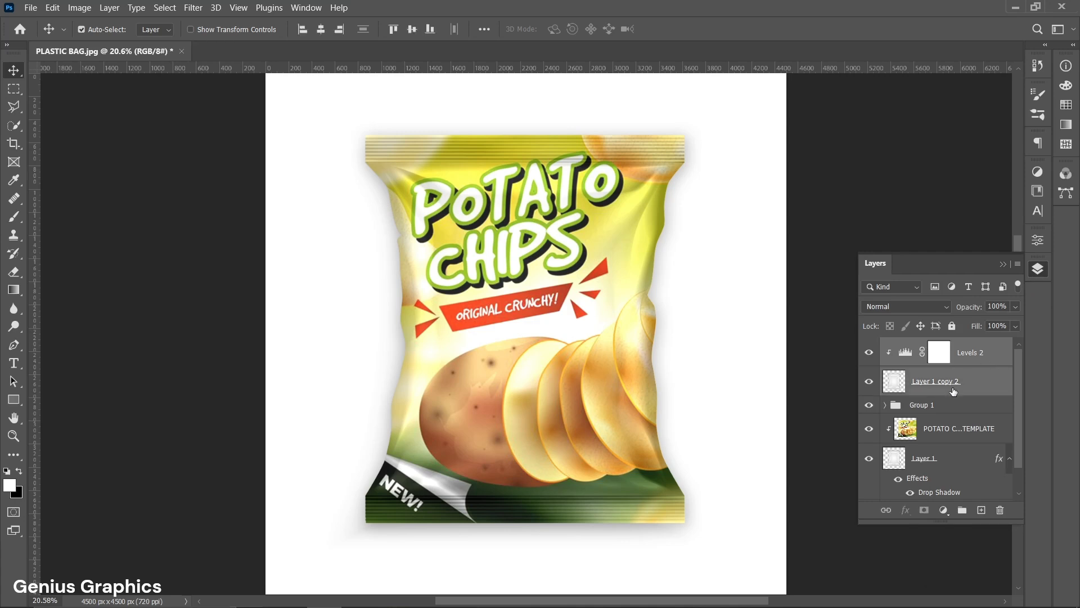
{"action": "left_click", "coordinate": [962, 511]}
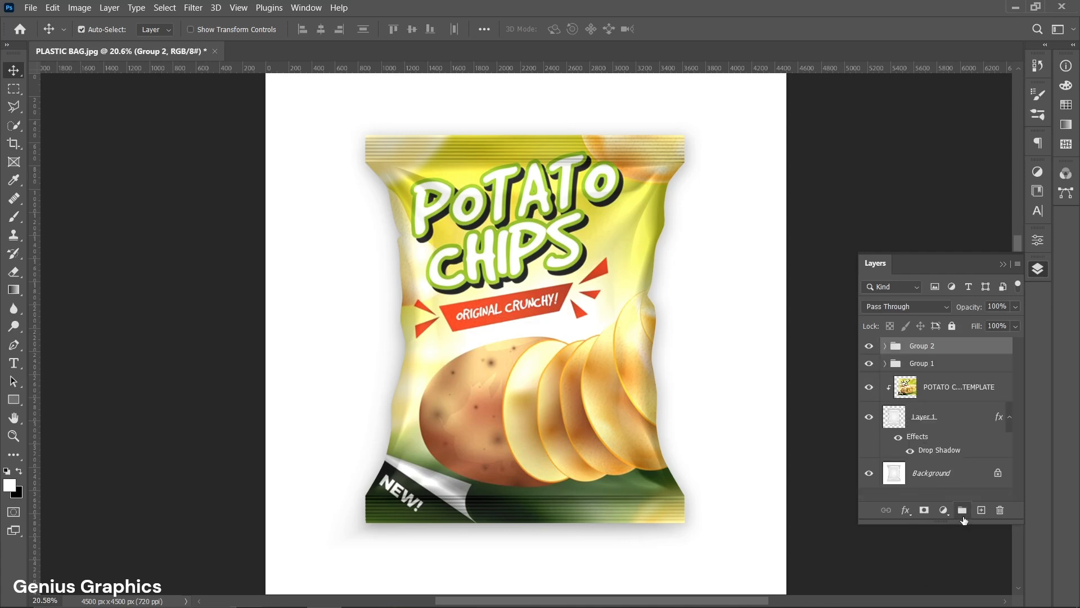
Add a Levels adjustment directly above the Background layer with input black at 48 and input white at 221
{"action": "left_click", "coordinate": [937, 473]}
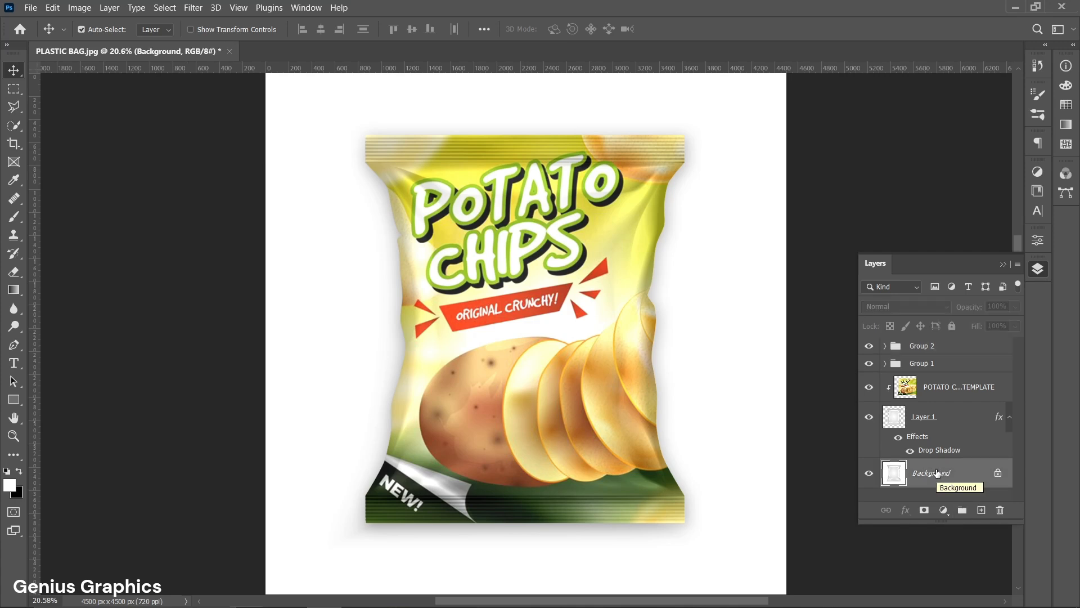
{"action": "left_click", "coordinate": [944, 510]}
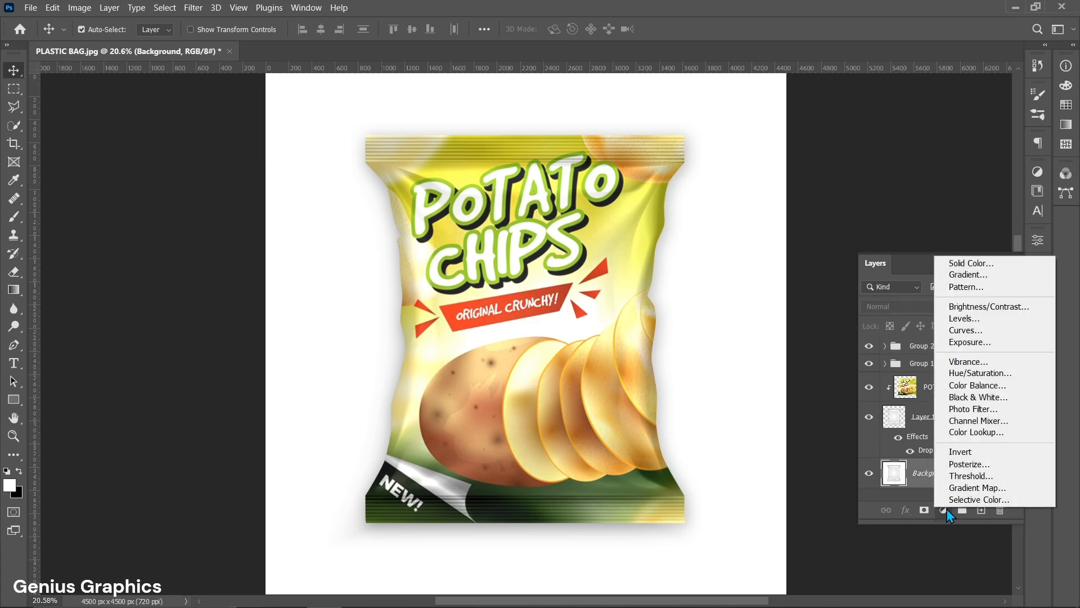
{"action": "left_click", "coordinate": [959, 319]}
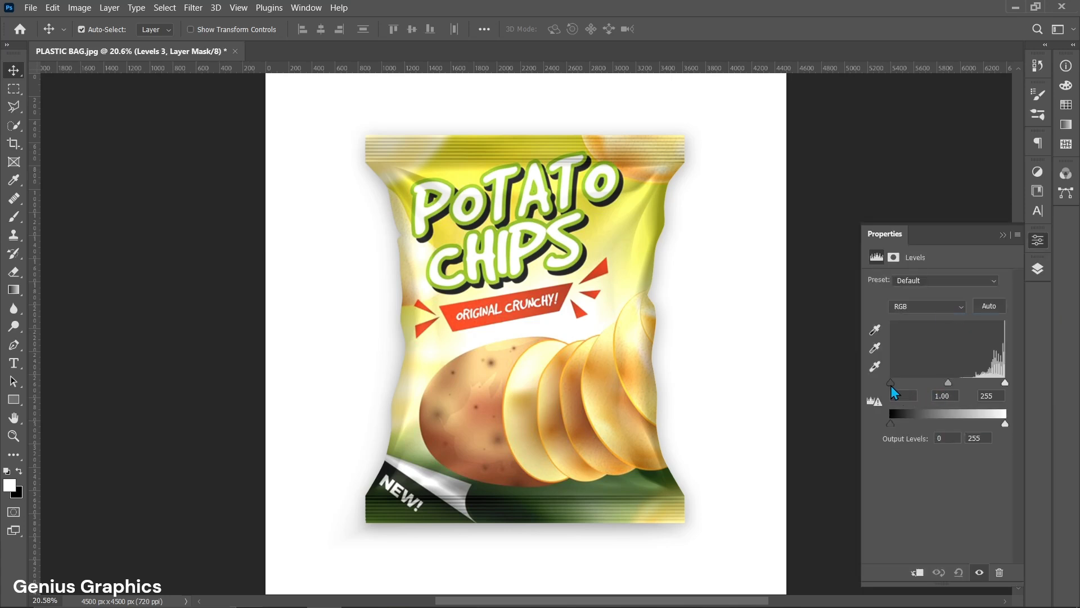
{"action": "left_click_drag", "start_coordinate": [891, 387], "coordinate": [913, 385]}
{"action": "left_click_drag", "start_coordinate": [1005, 385], "coordinate": [991, 393]}
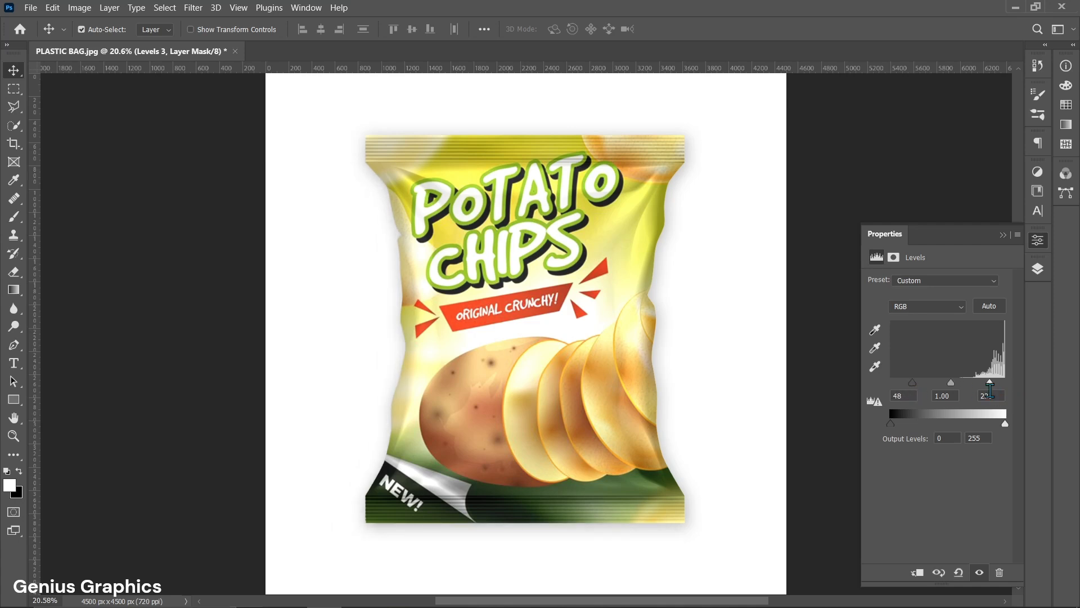
Add a Solid Color fill above Levels 3 in orange-red ec532a sampled from the bag's banner, and set it to Multiply
{"action": "left_click", "coordinate": [1039, 270]}
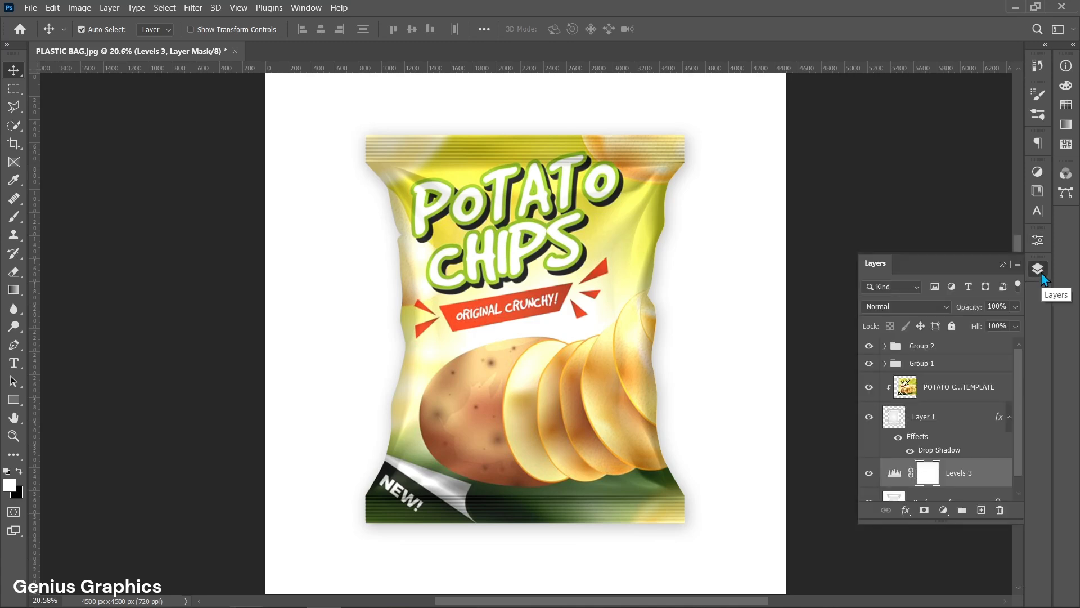
{"action": "scroll", "coordinate": [965, 431], "scroll_direction": "down", "scroll_amount": 1}
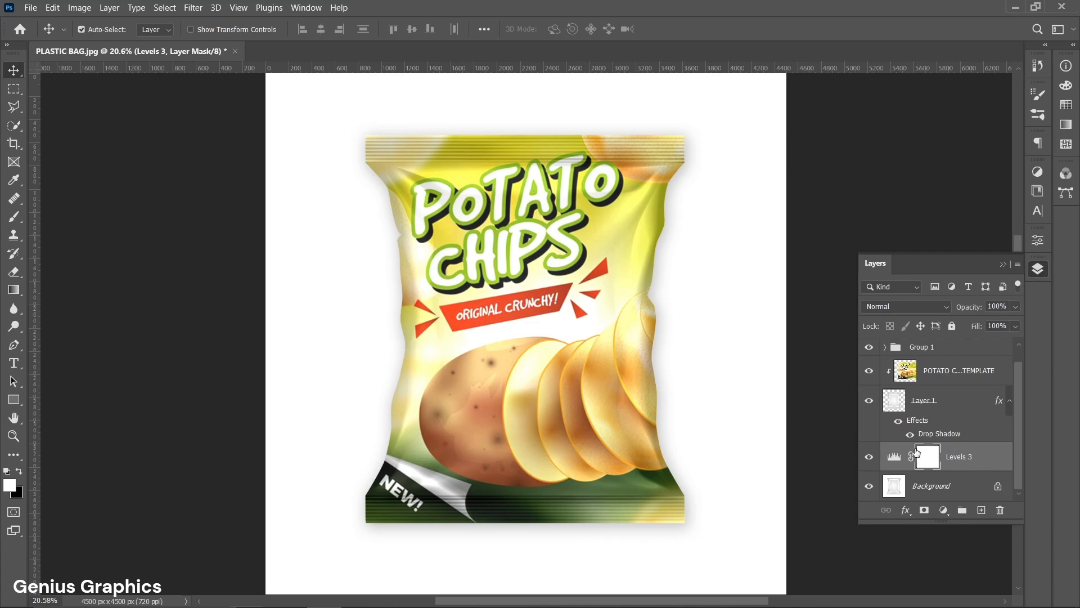
{"action": "left_click", "coordinate": [894, 460]}
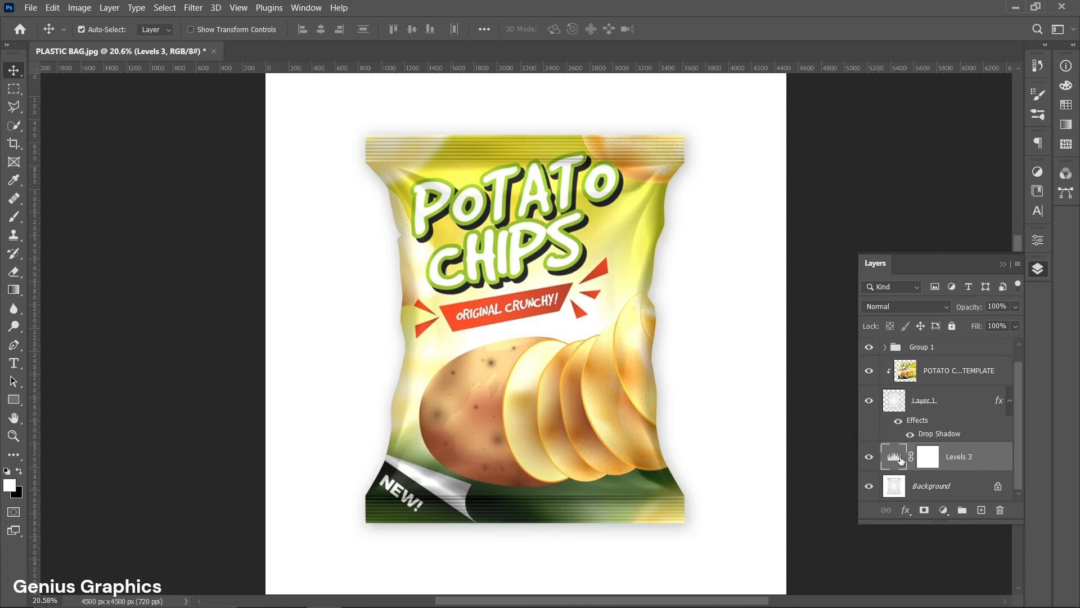
{"action": "left_click", "coordinate": [943, 511]}
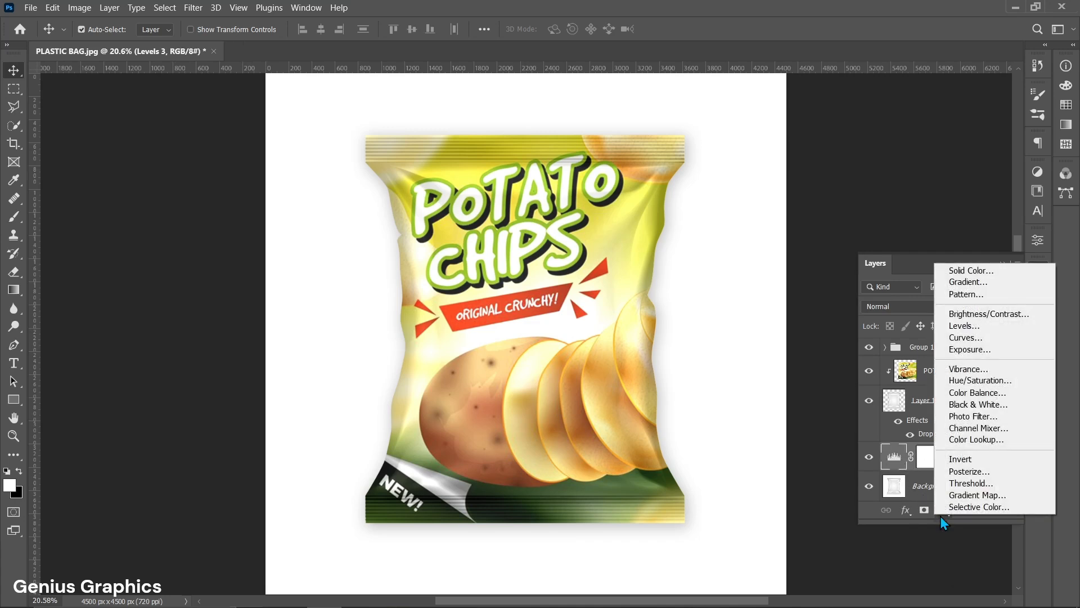
{"action": "left_click", "coordinate": [959, 272]}
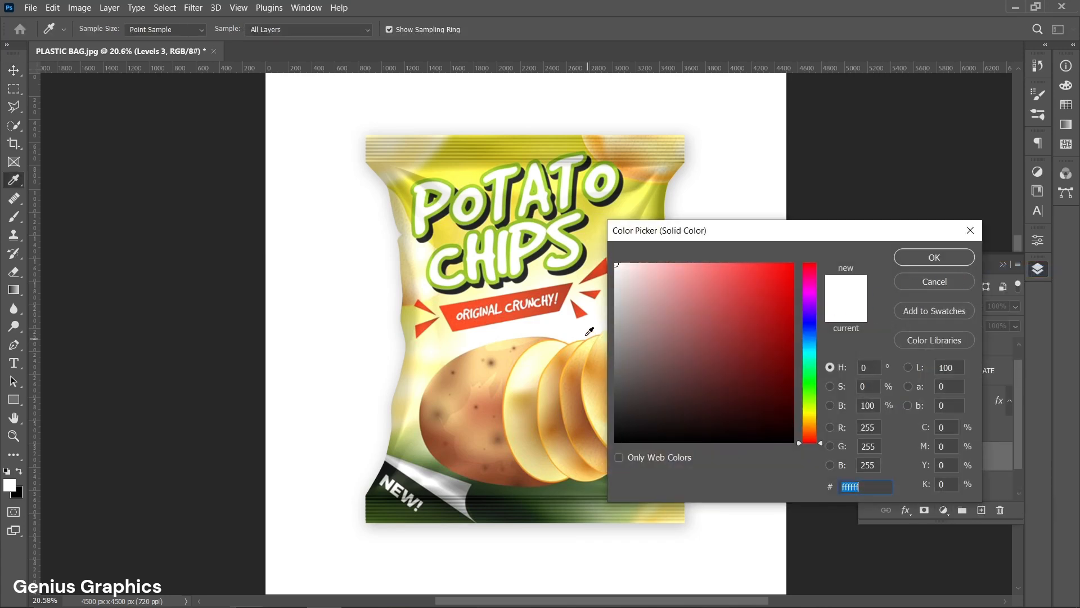
{"action": "key", "text": "alt"}
{"action": "left_click", "coordinate": [525, 292]}
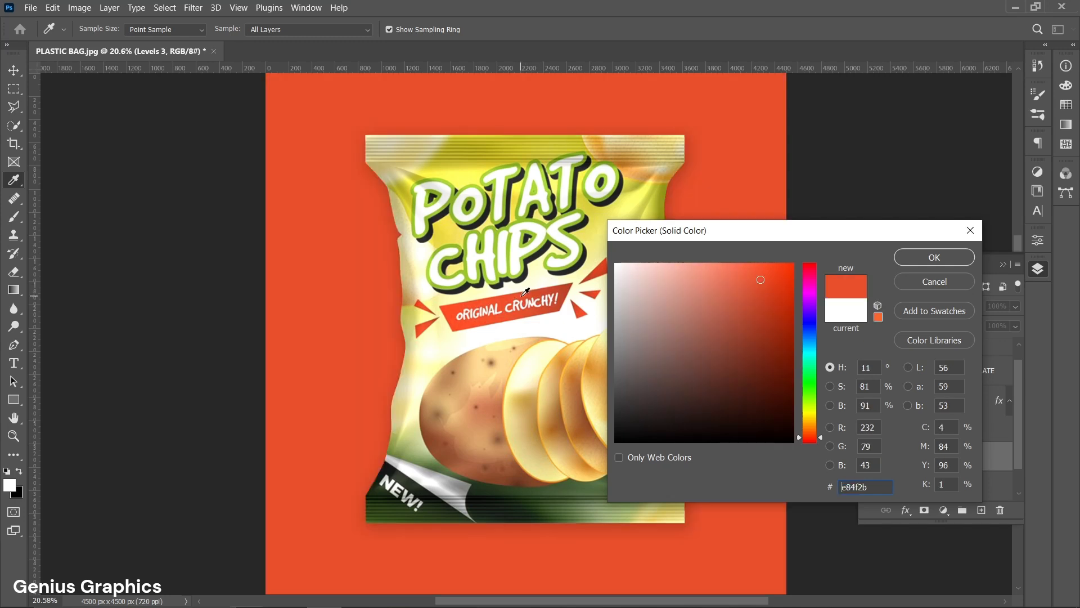
{"action": "left_click", "coordinate": [516, 292]}
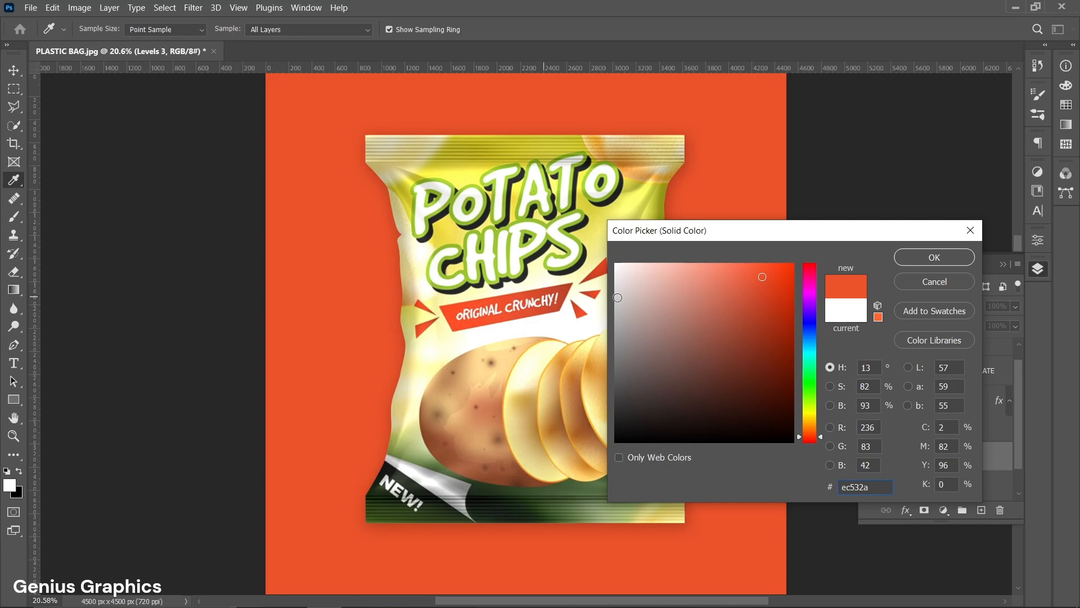
{"action": "left_click", "coordinate": [925, 257]}
{"action": "left_click", "coordinate": [926, 306]}
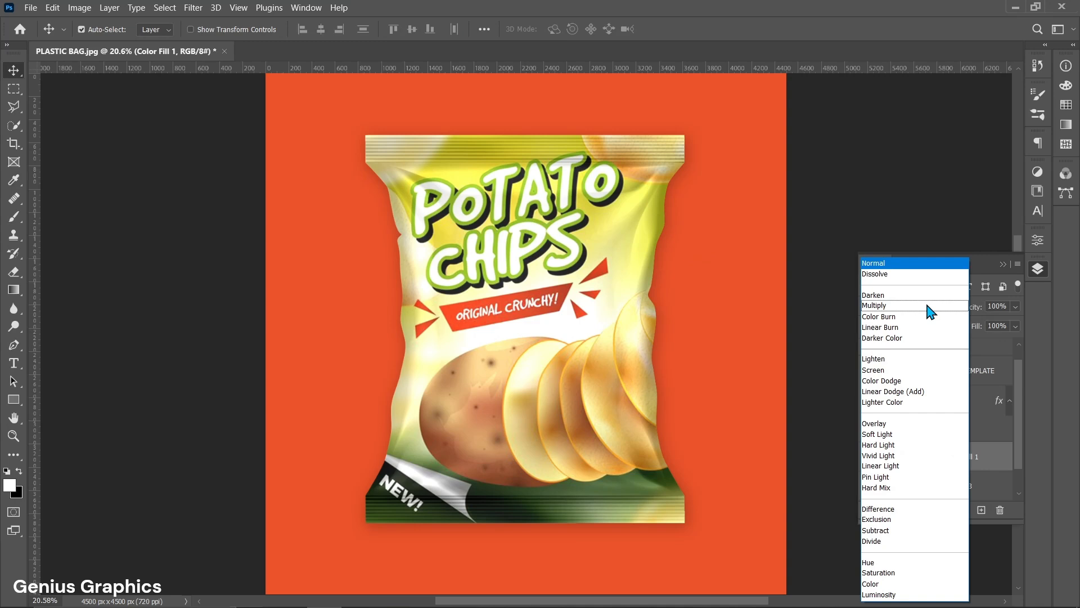
{"action": "left_click", "coordinate": [883, 306]}
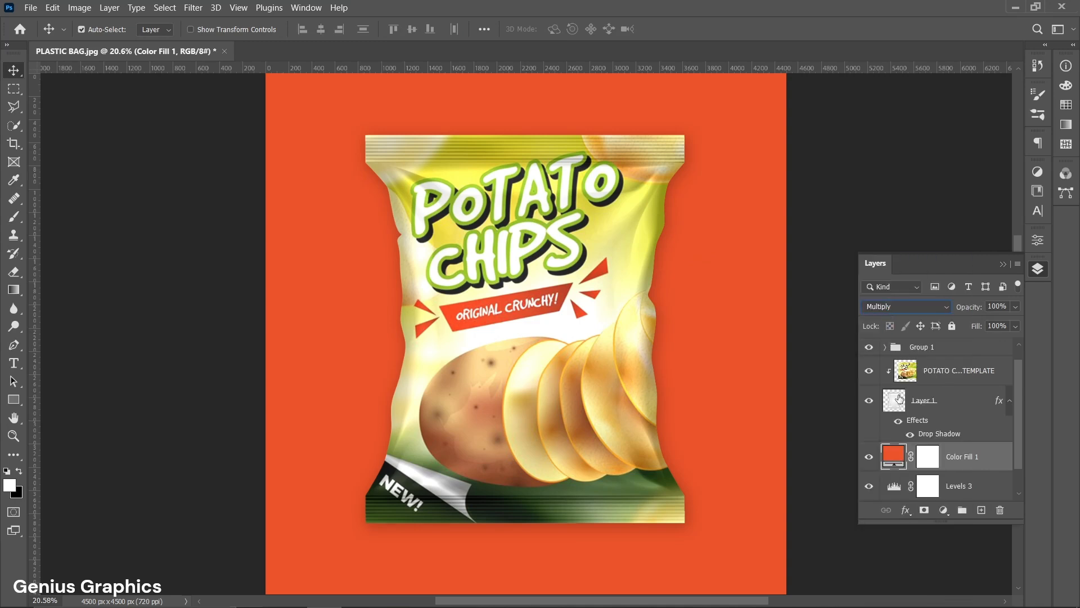
Reopen the Levels 3 adjustment and set its output levels to 58 and 227
{"action": "scroll", "coordinate": [906, 426], "scroll_direction": "down", "scroll_amount": 1}
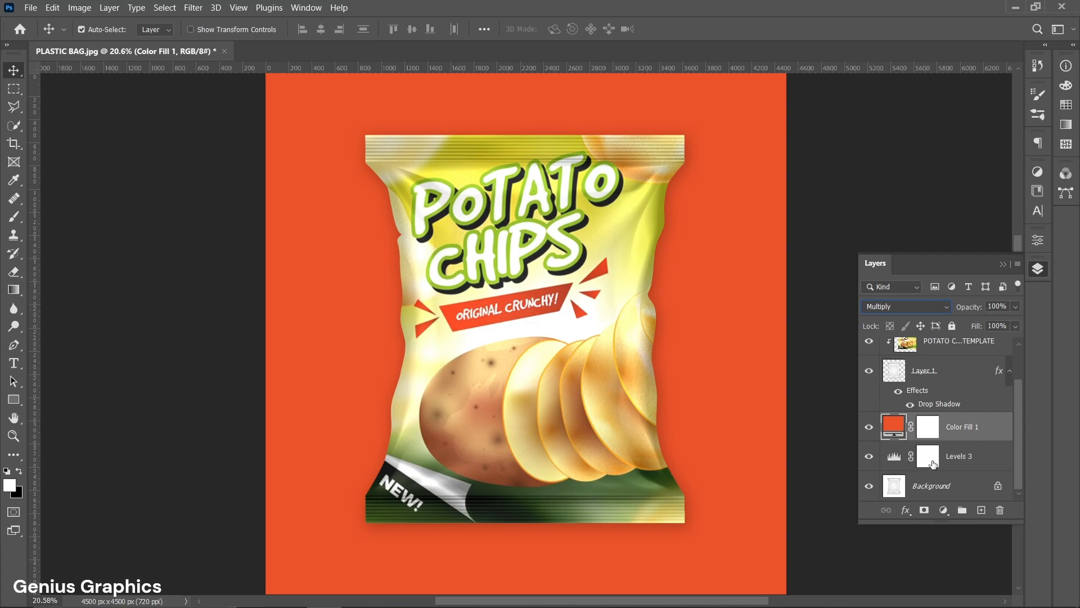
{"action": "double_click", "coordinate": [894, 463]}
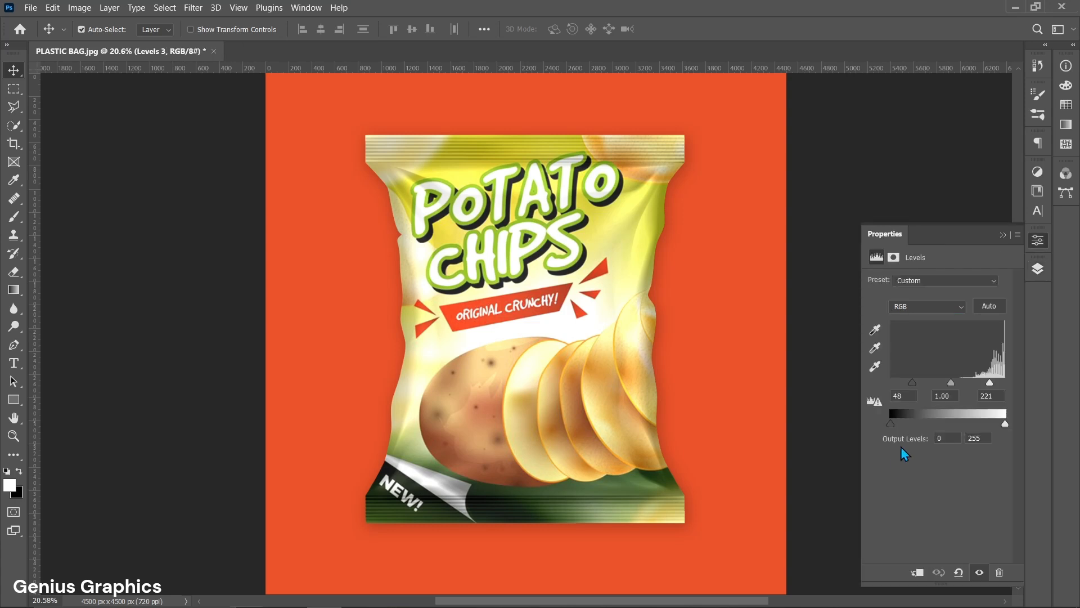
{"action": "mouse_move", "coordinate": [891, 424]}
{"action": "left_mouse_down"}
{"action": "mouse_move", "coordinate": [915, 428]}
{"action": "mouse_move", "coordinate": [893, 434]}
{"action": "left_mouse_up"}
{"action": "mouse_move", "coordinate": [1007, 434]}
{"action": "left_mouse_down"}
{"action": "mouse_move", "coordinate": [977, 434]}
{"action": "mouse_move", "coordinate": [995, 435]}
{"action": "left_mouse_up"}
{"action": "left_click_drag", "start_coordinate": [890, 429], "coordinate": [920, 438]}
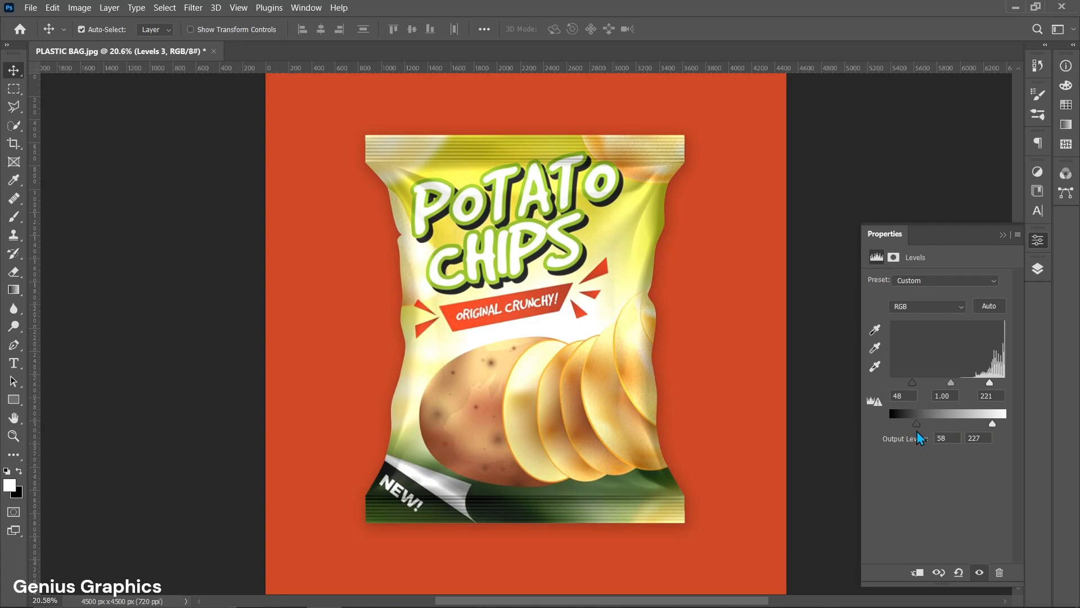
Set the Levels 3 input black to 130 and input white to 255
{"action": "mouse_move", "coordinate": [912, 384]}
{"action": "left_mouse_down"}
{"action": "mouse_move", "coordinate": [935, 390]}
{"action": "mouse_move", "coordinate": [927, 394]}
{"action": "left_mouse_up"}
{"action": "left_click_drag", "start_coordinate": [991, 384], "coordinate": [1007, 388]}
{"action": "left_click_drag", "start_coordinate": [922, 383], "coordinate": [950, 394]}
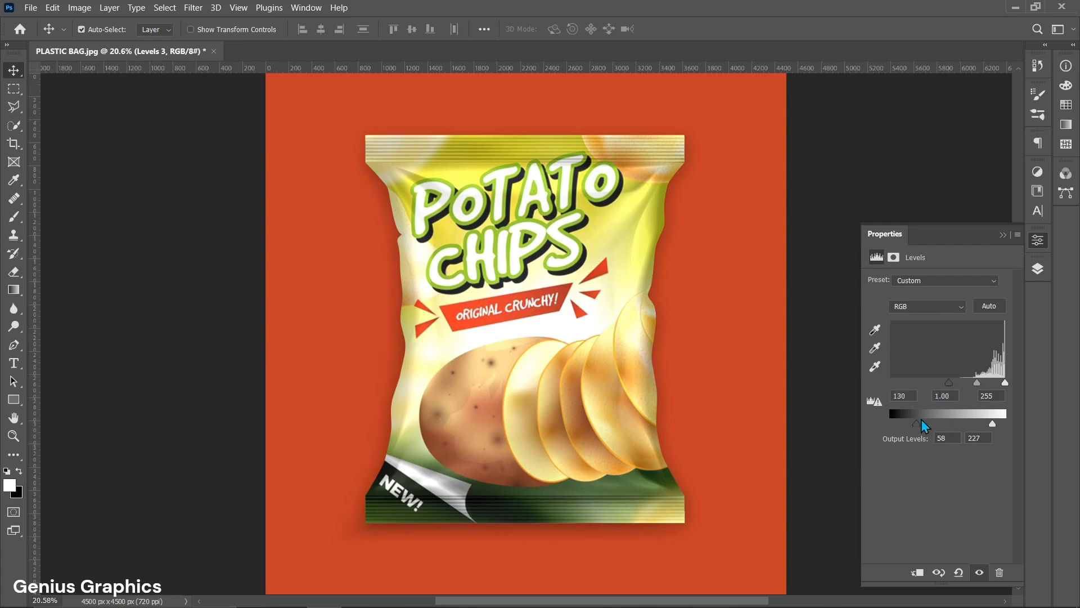
Change the Color Fill 1 color to a brighter red, fc4d2a, sampled from the bag's red banner
{"action": "left_click", "coordinate": [1039, 274]}
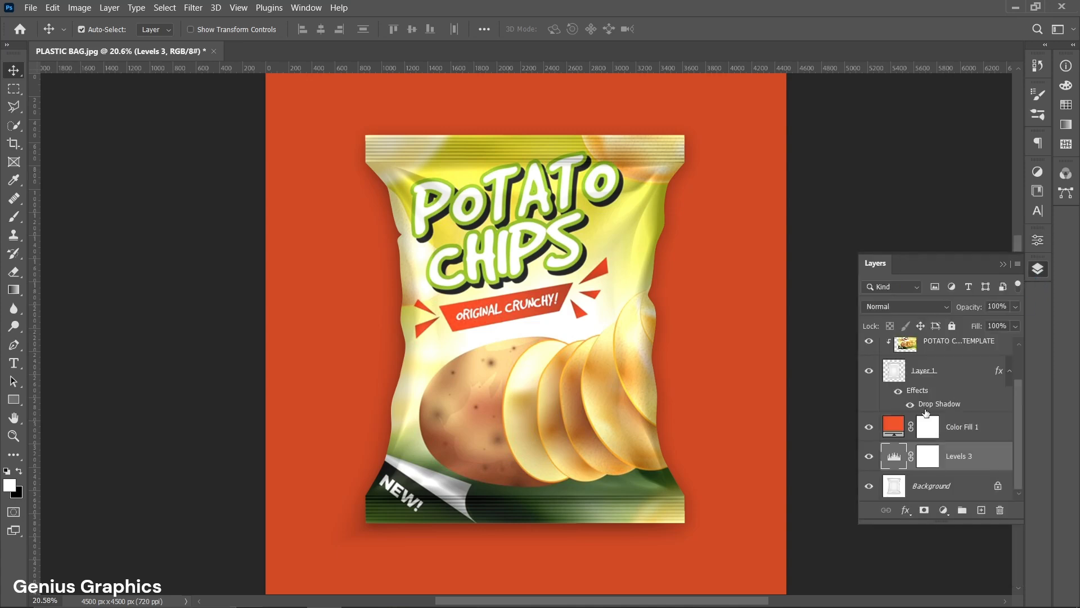
{"action": "double_click", "coordinate": [893, 426]}
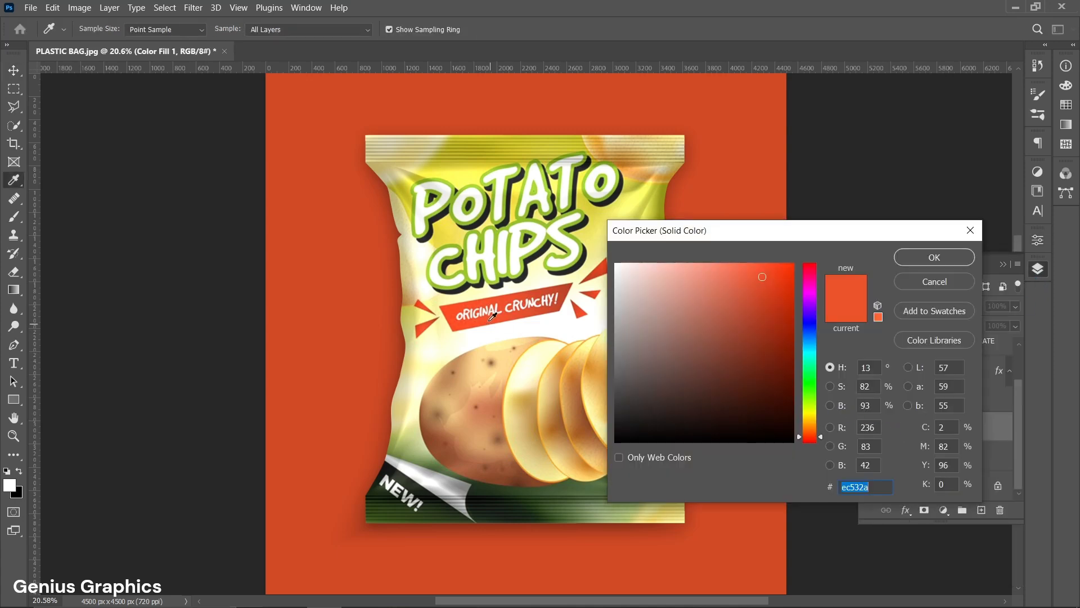
{"action": "left_click", "coordinate": [501, 296]}
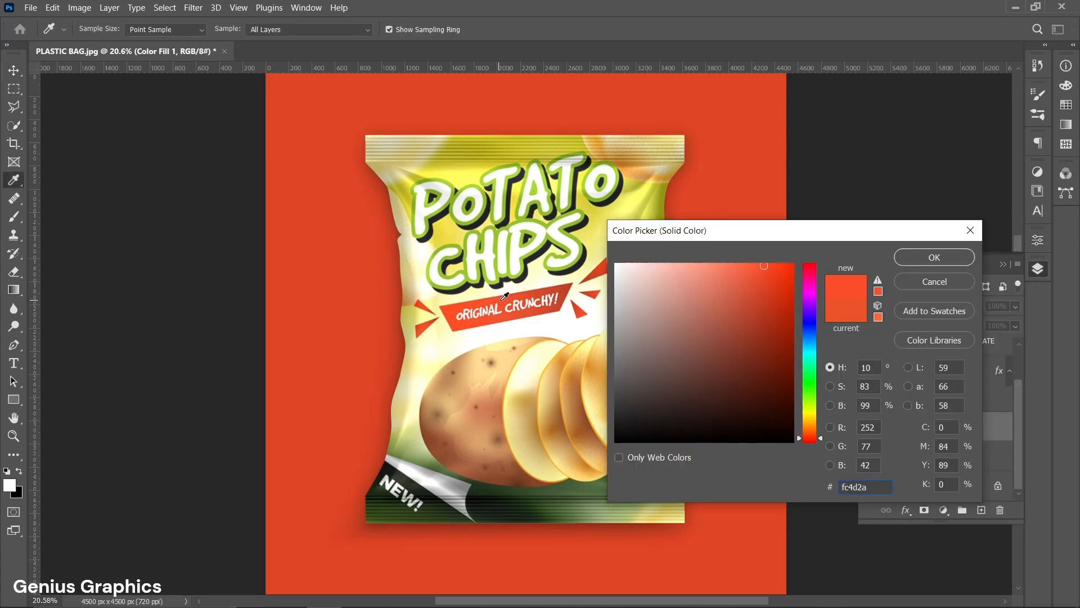
{"action": "left_click", "coordinate": [913, 255]}
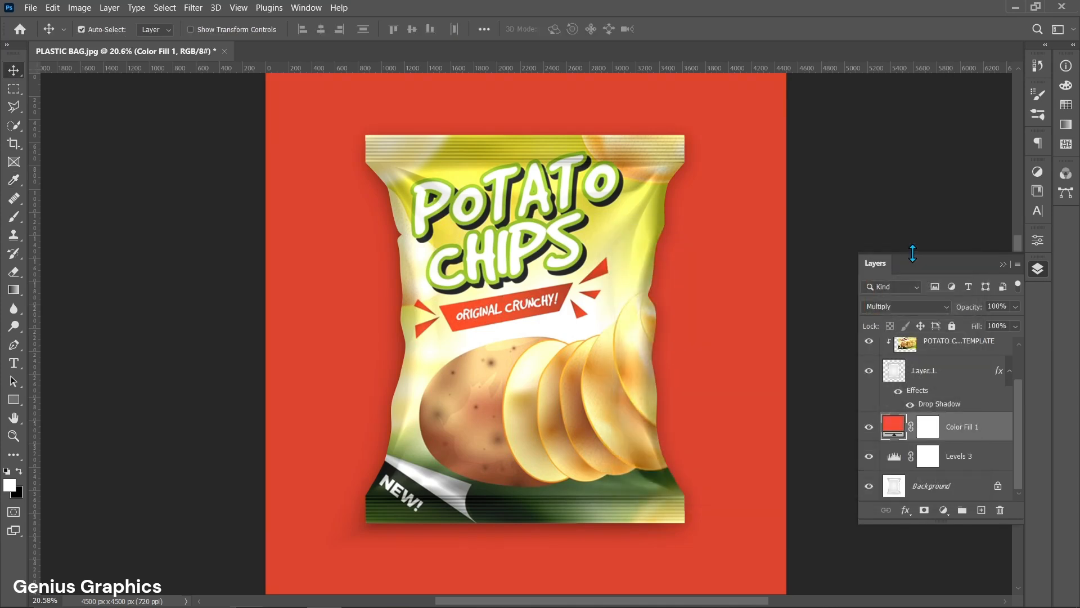